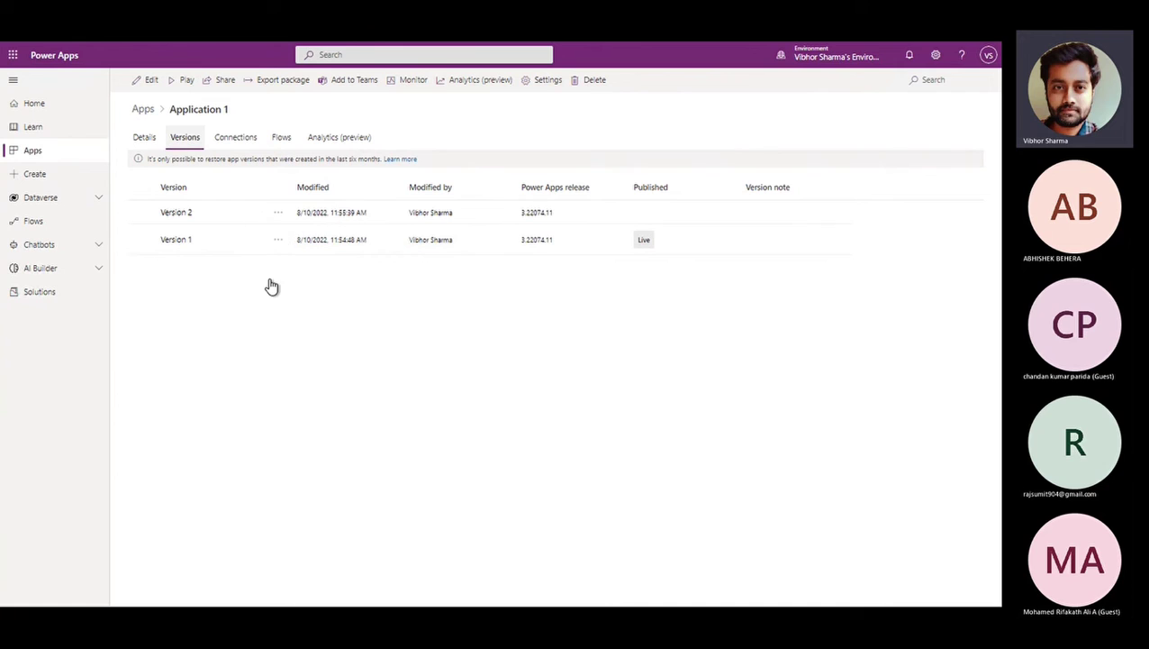
Check the available actions for Version 1 and Version 2 of Application 1, and view the app's details
click(280, 251)
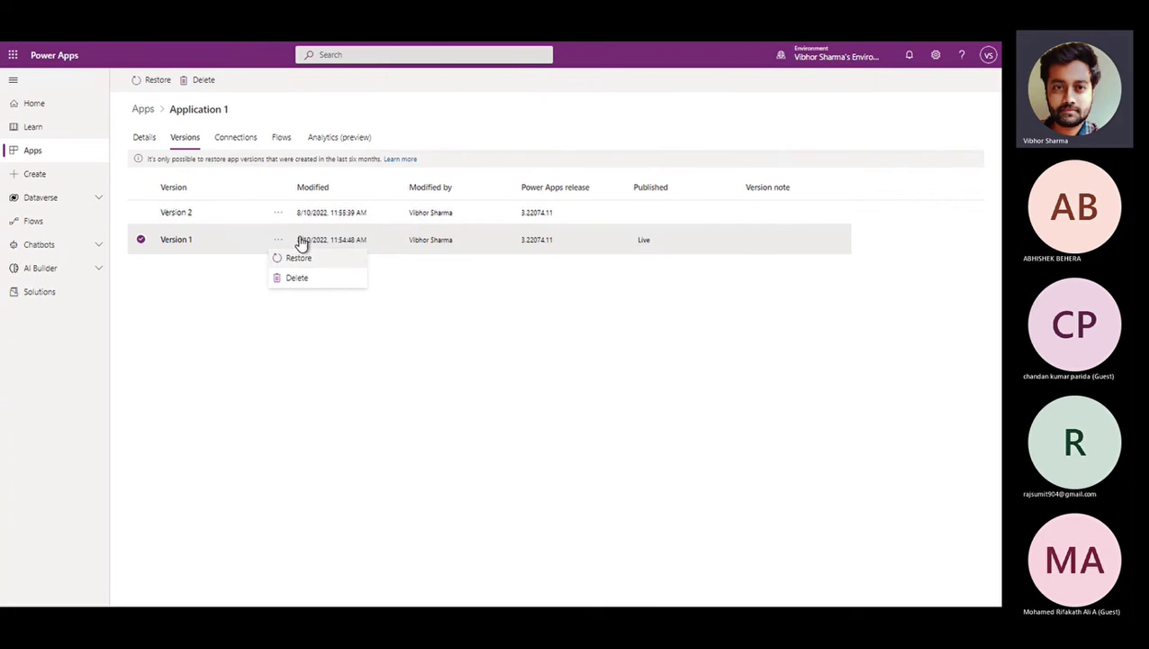
click(280, 217)
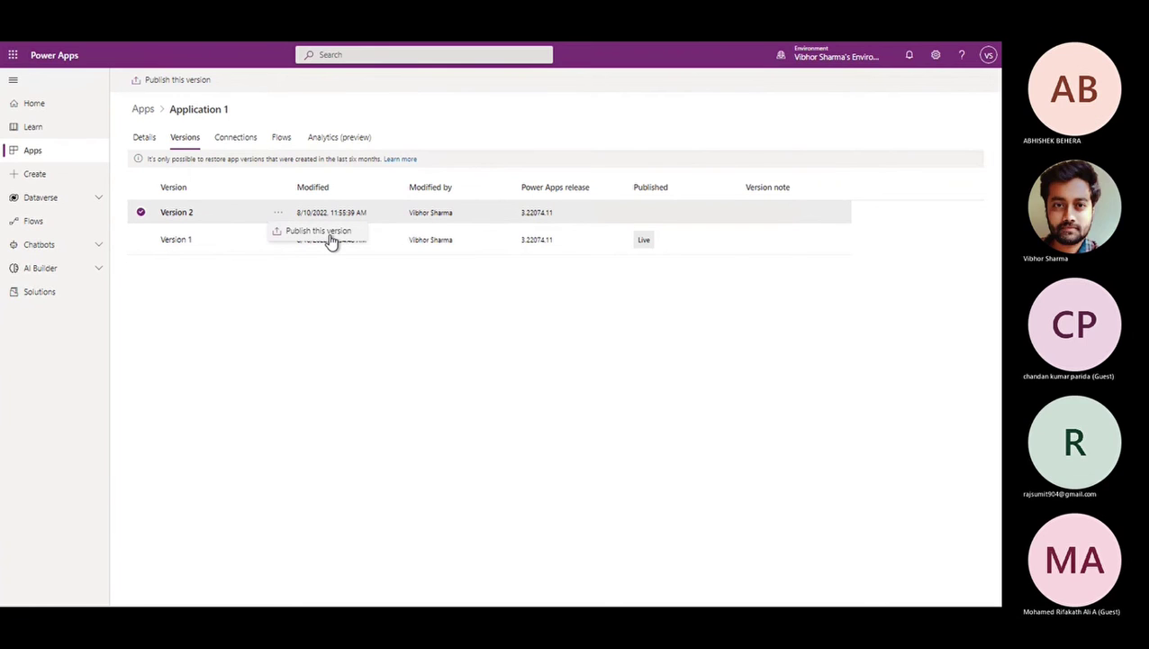
click(145, 139)
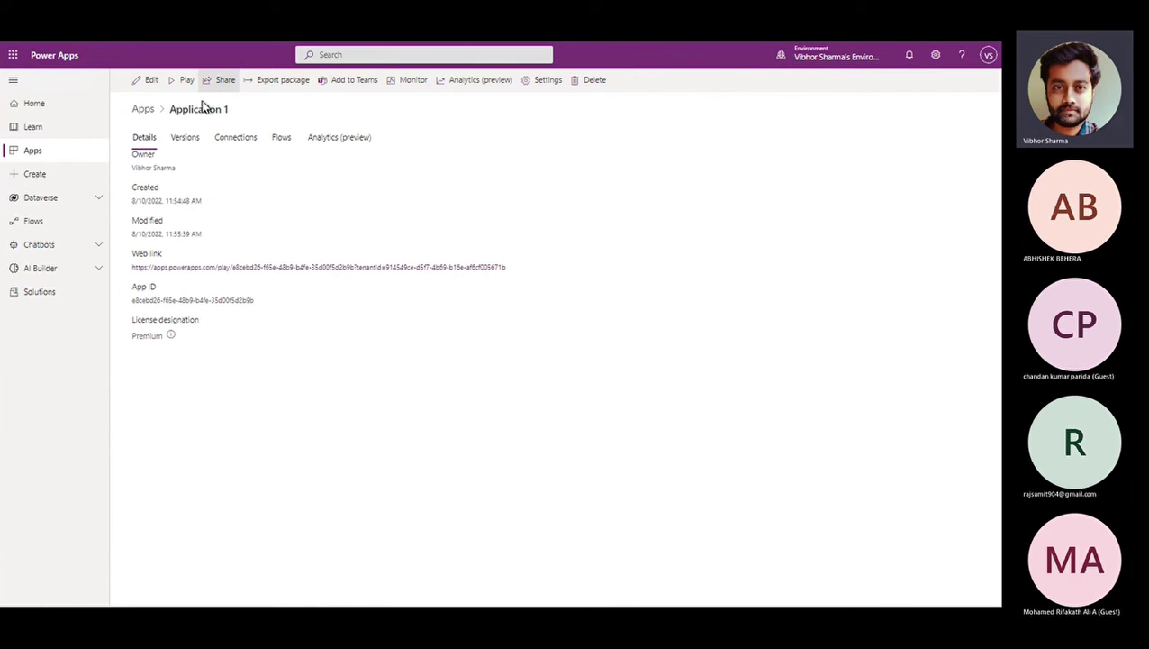
Return to the apps list, launch Application 1, and switch back to the browser page showing the apps list
click(50, 152)
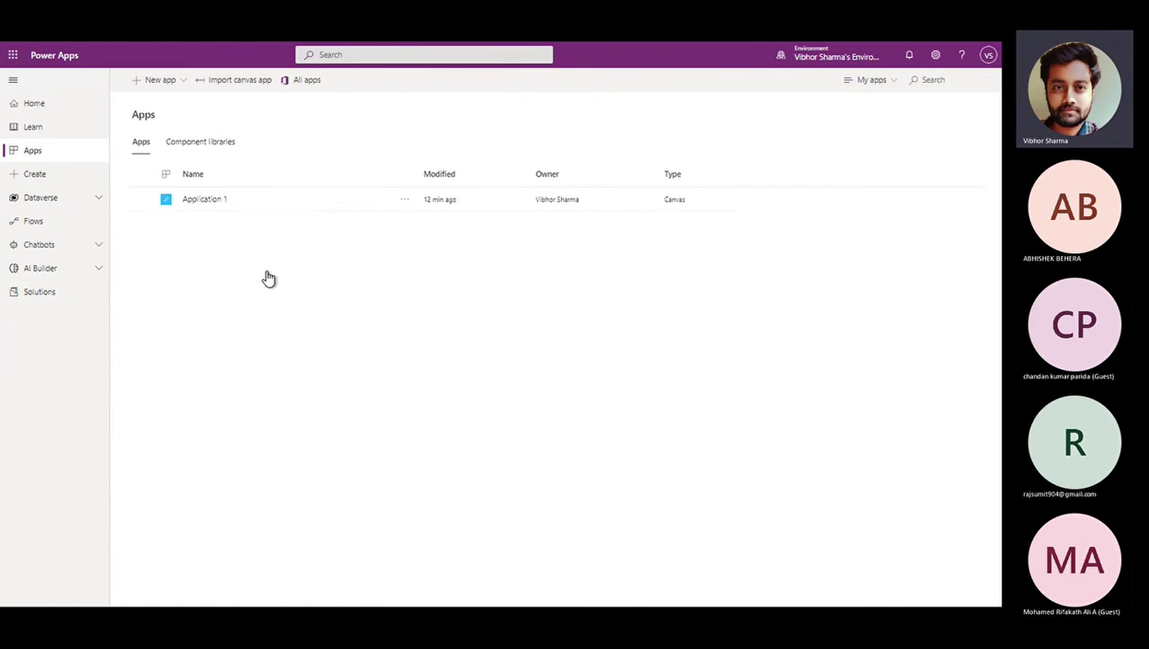
click(209, 202)
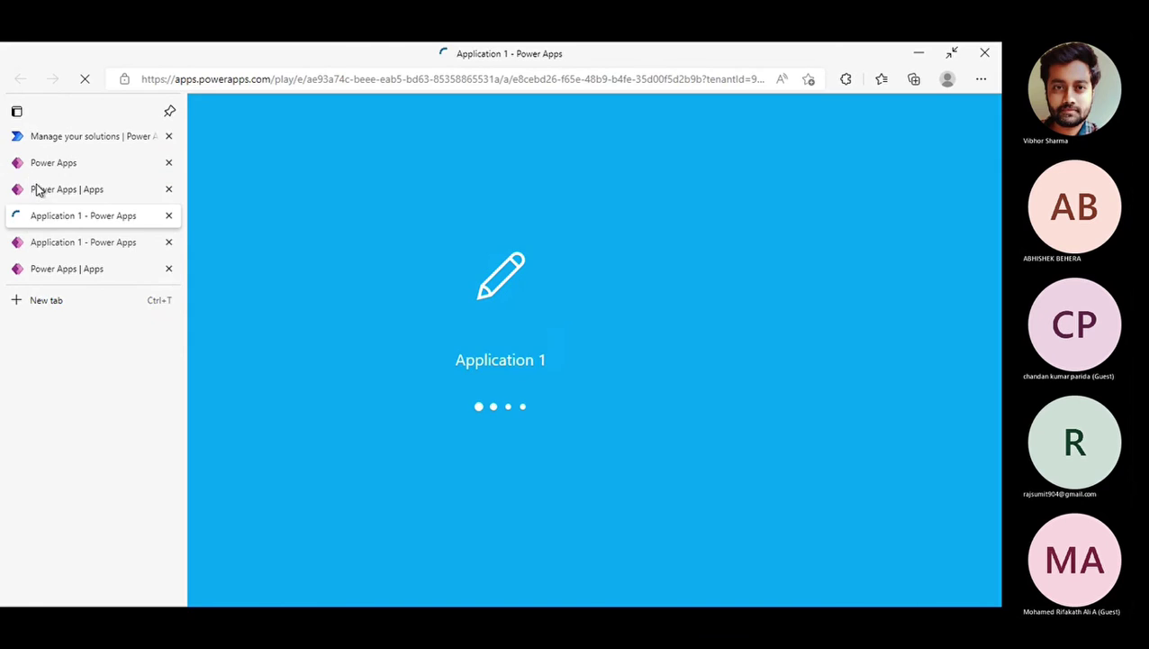
click(38, 190)
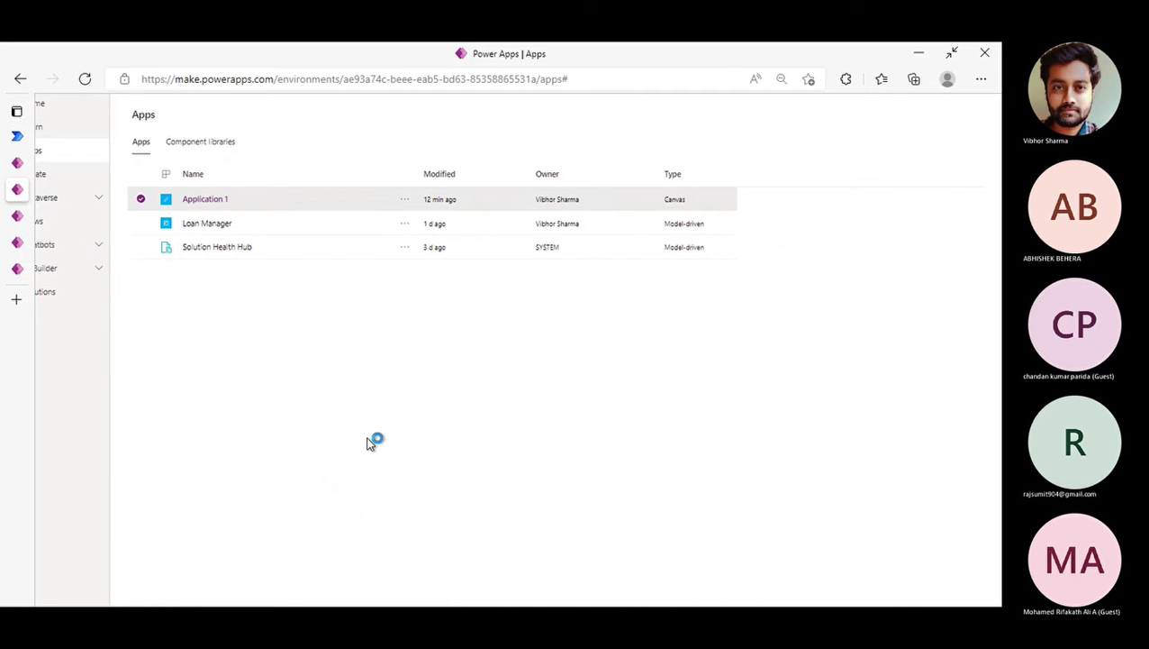
Share Application 1 with everyone in the organization as users, and close the sharing pane
click(141, 200)
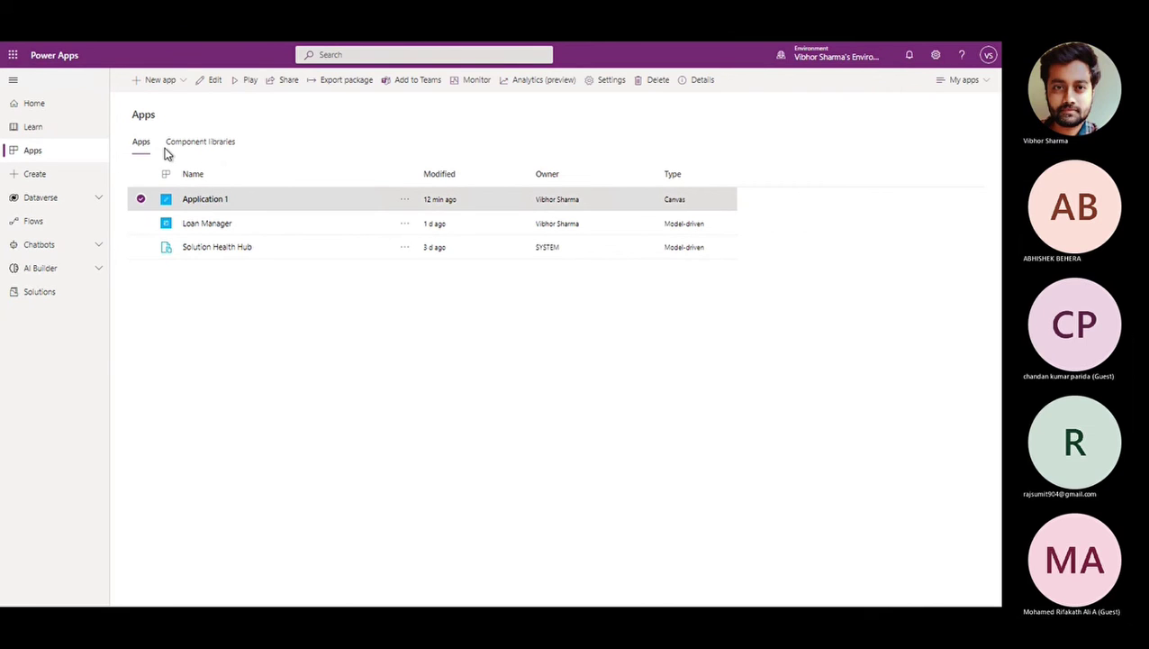
click(279, 83)
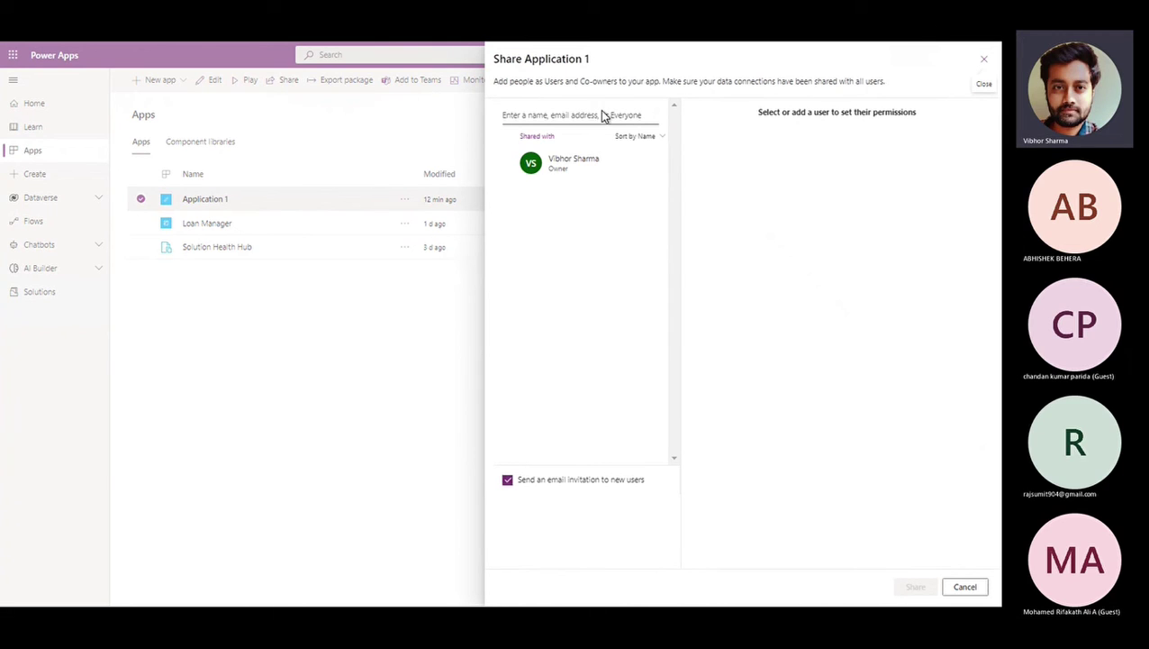
click(581, 117)
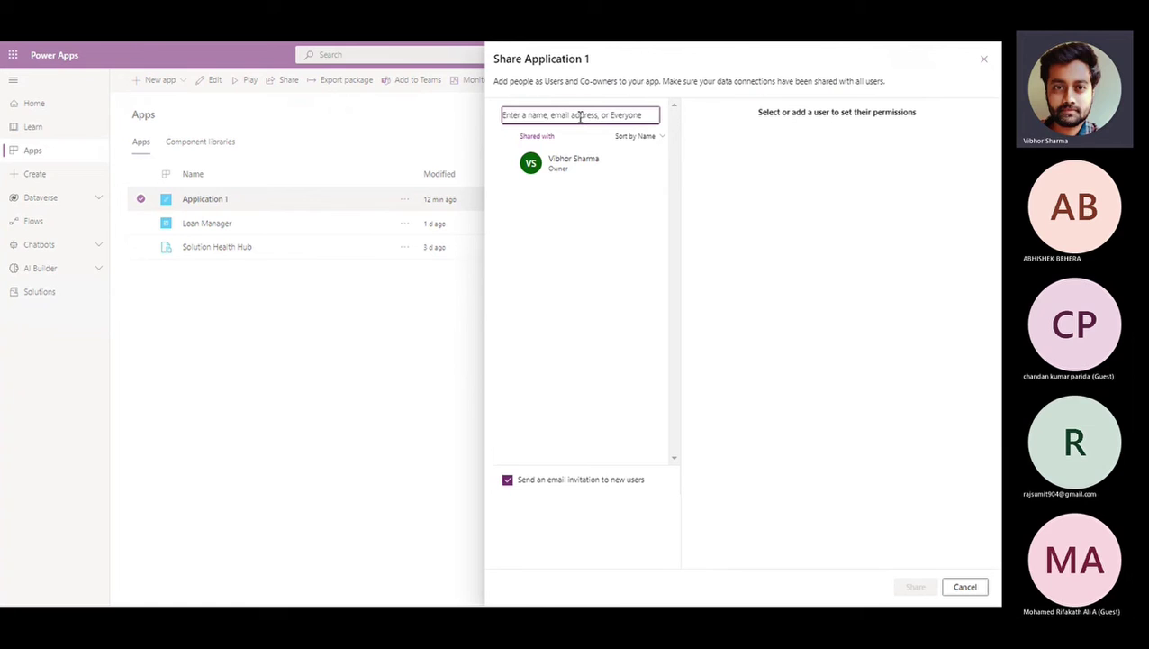
text(Ever)
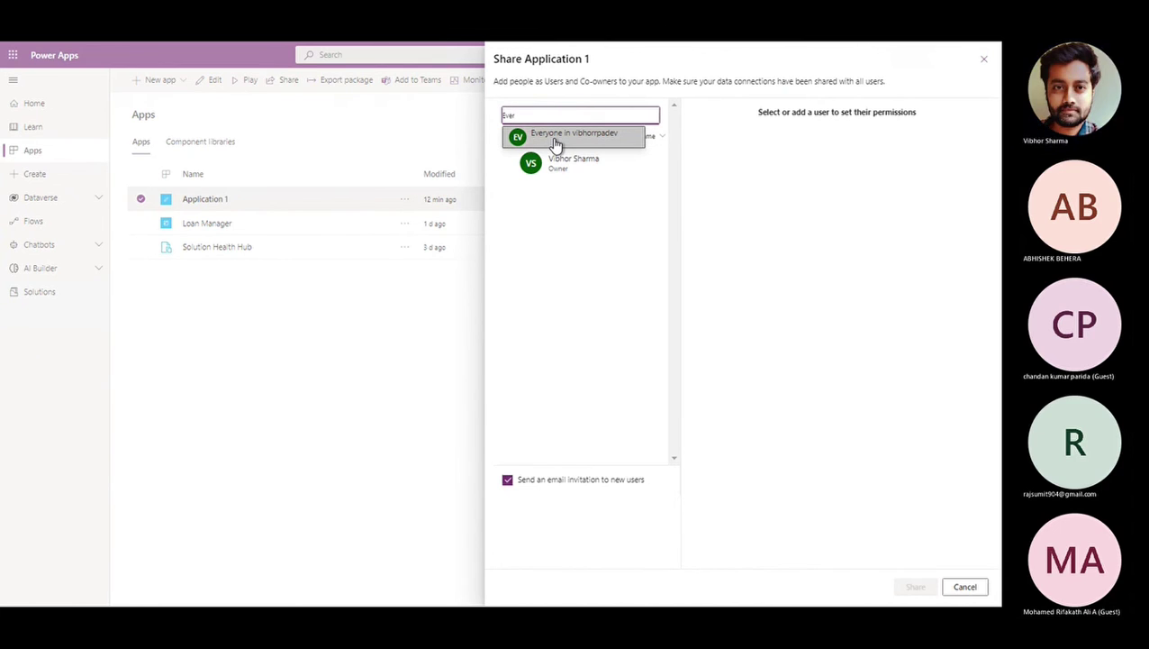
click(554, 139)
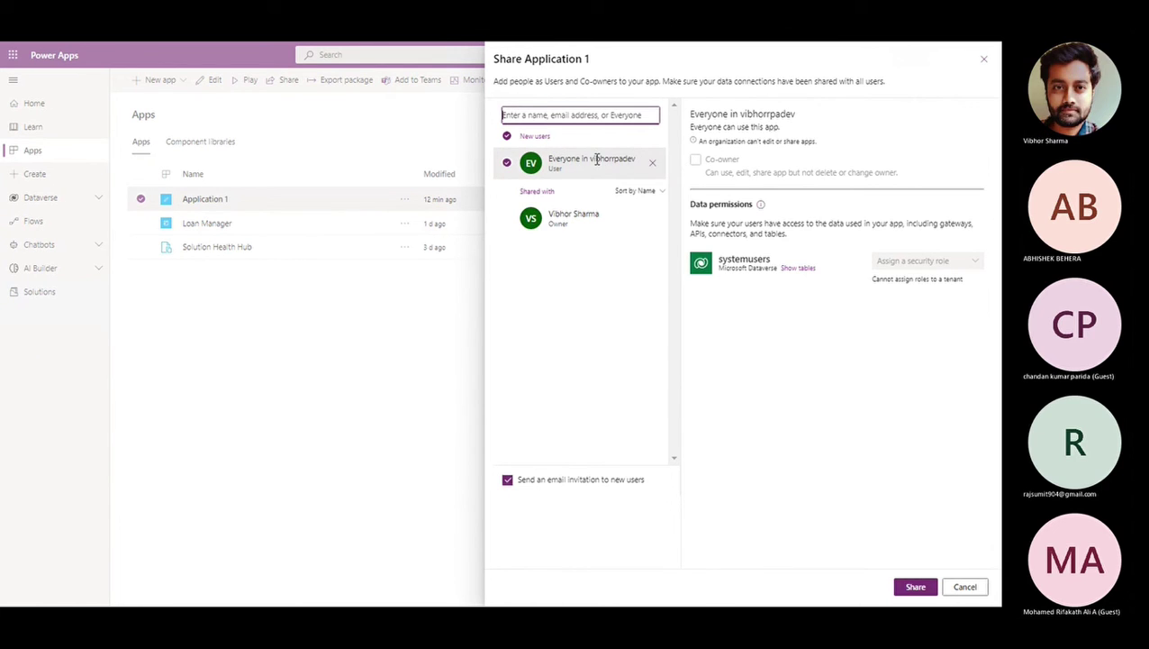
click(913, 587)
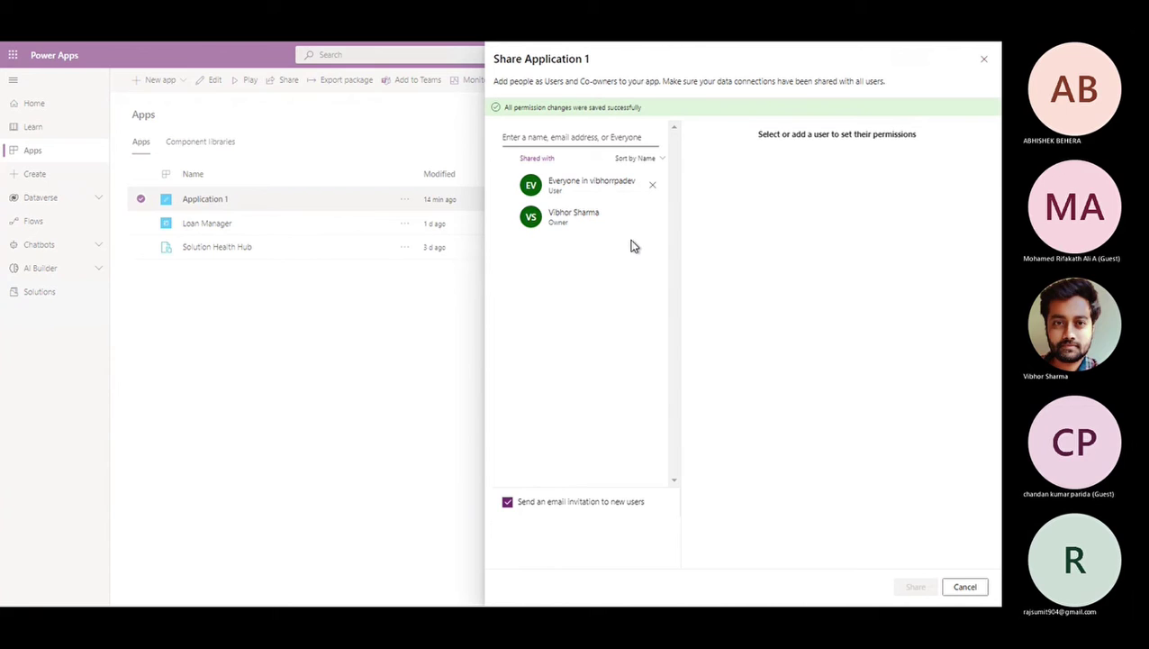
click(985, 65)
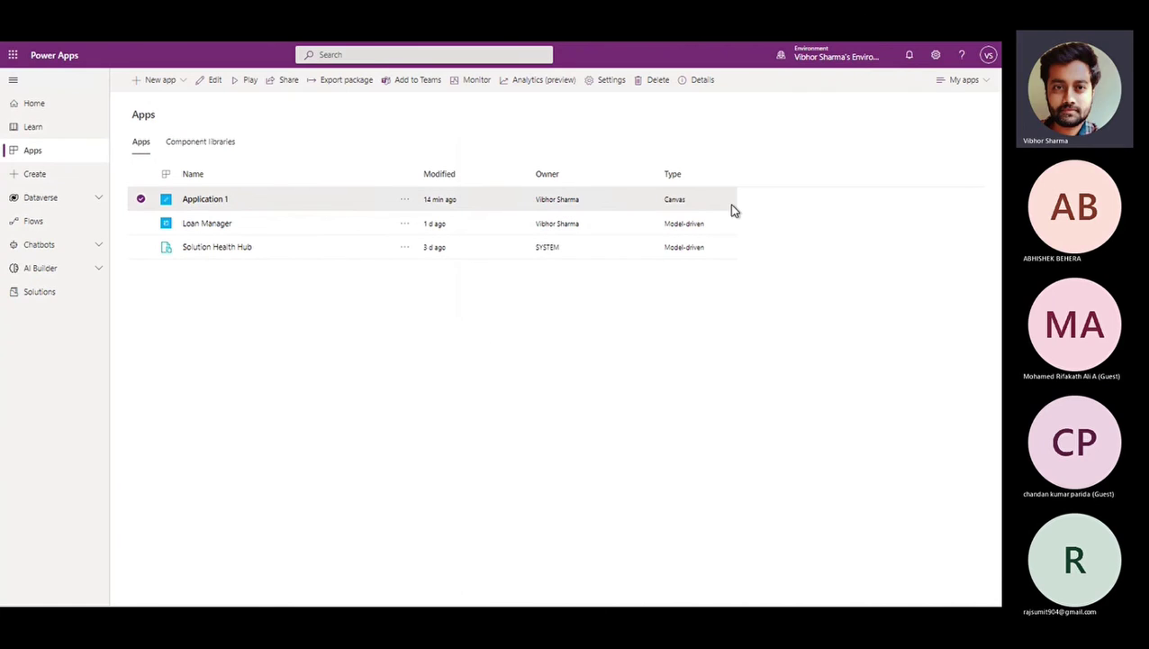
View the list of available environments and select Application 1 again in the apps list
click(813, 65)
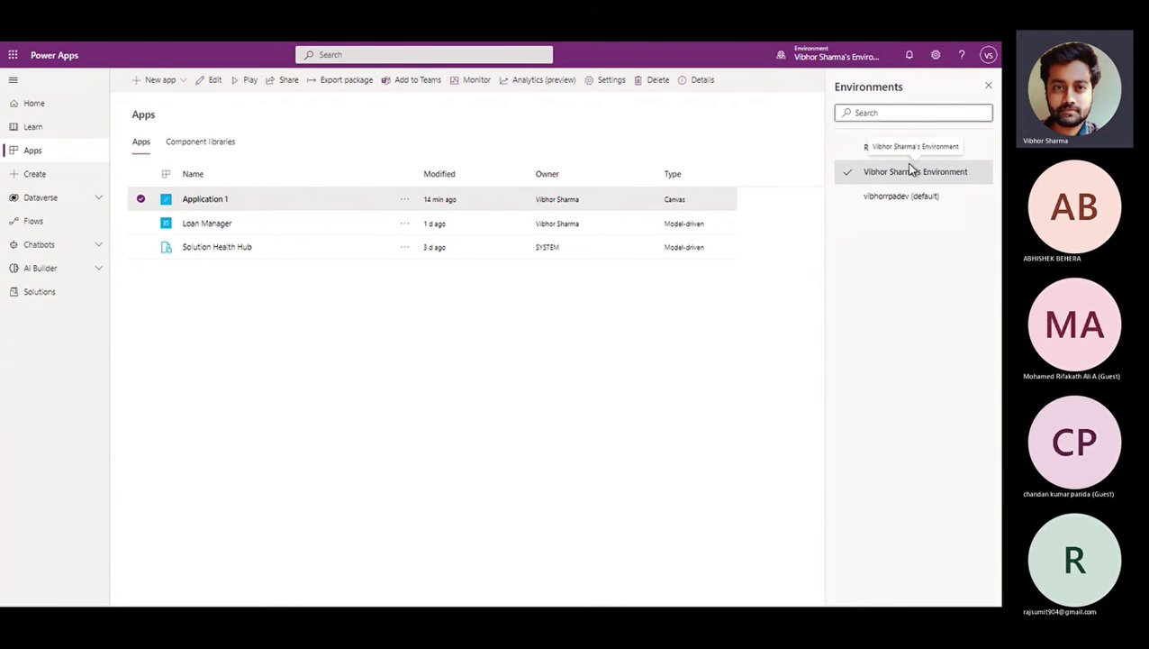
click(901, 203)
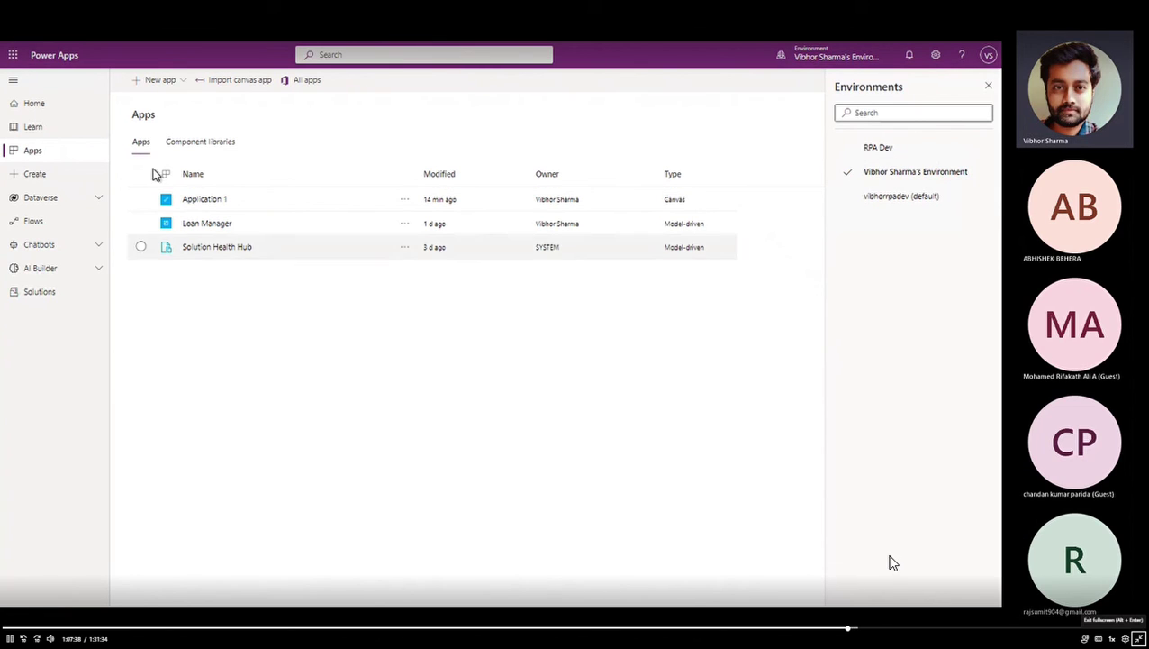
click(142, 200)
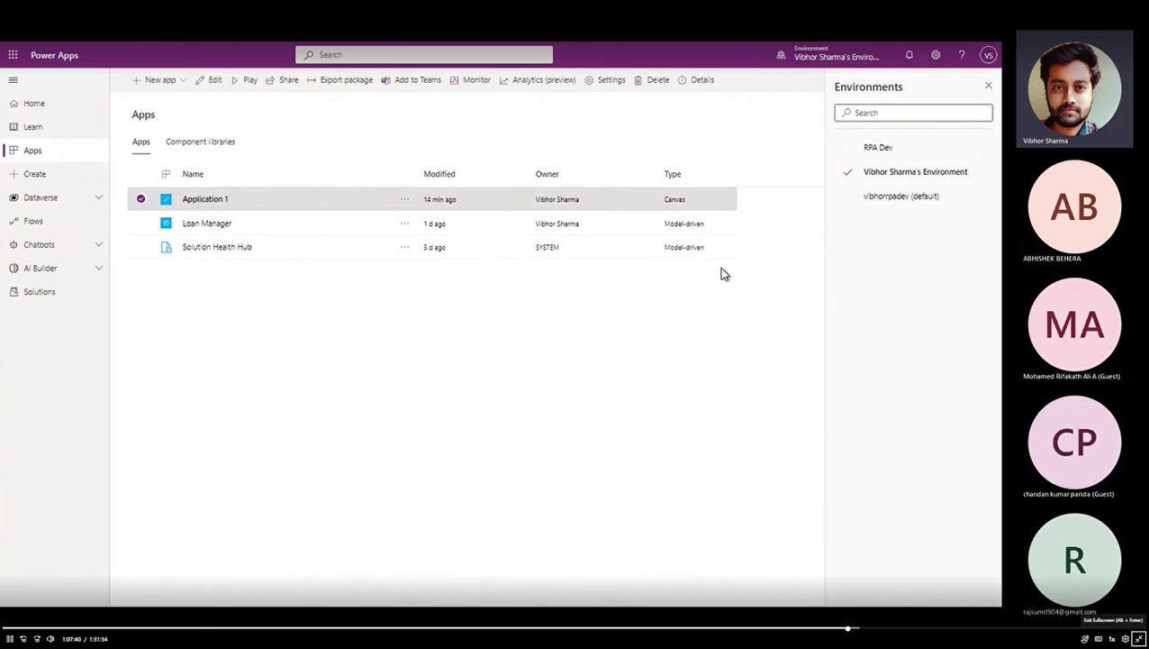
click(989, 86)
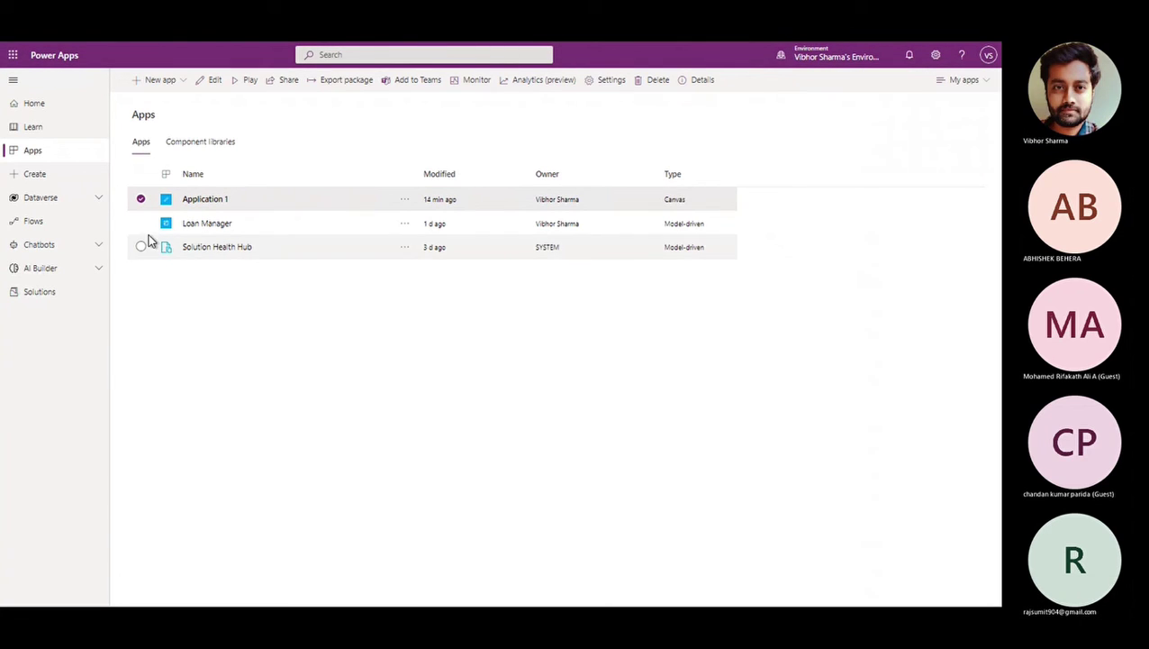
Try to export Application 1 as a package named App1 with its import setup set to Create as new
click(345, 88)
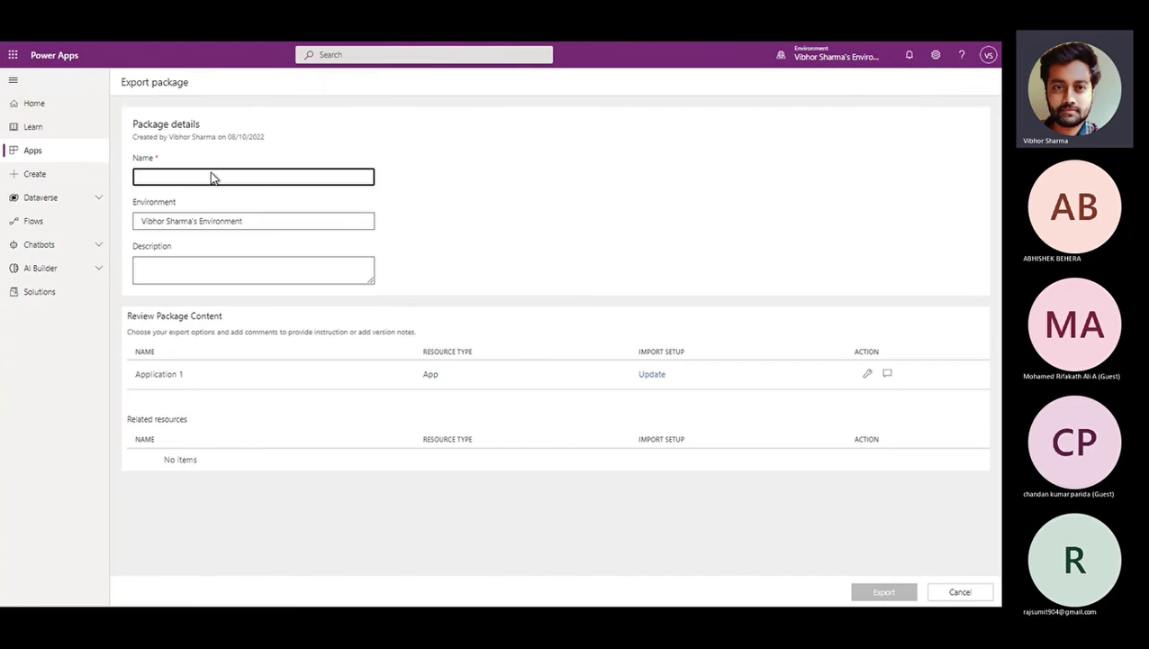
text(App1)
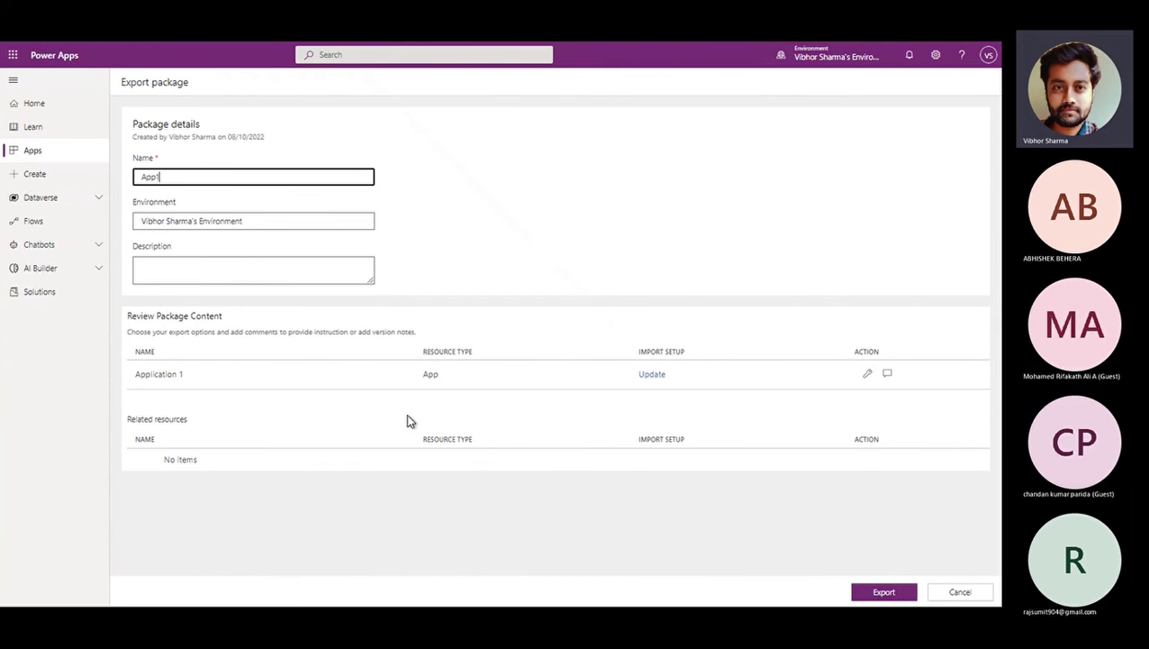
click(653, 376)
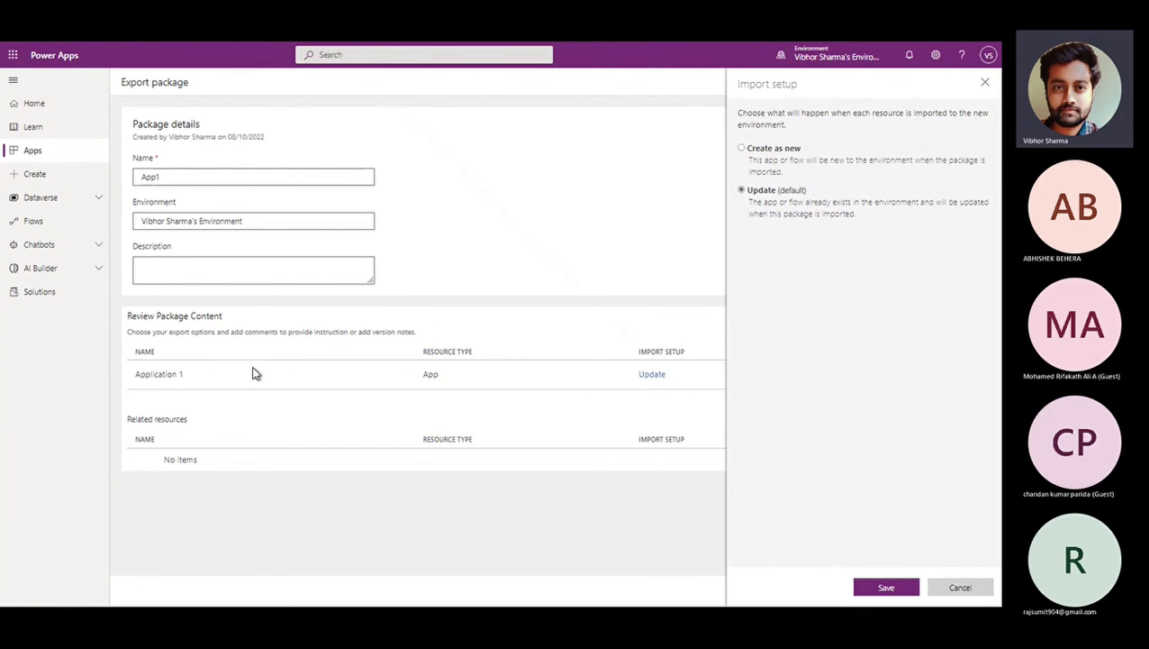
click(743, 148)
click(879, 587)
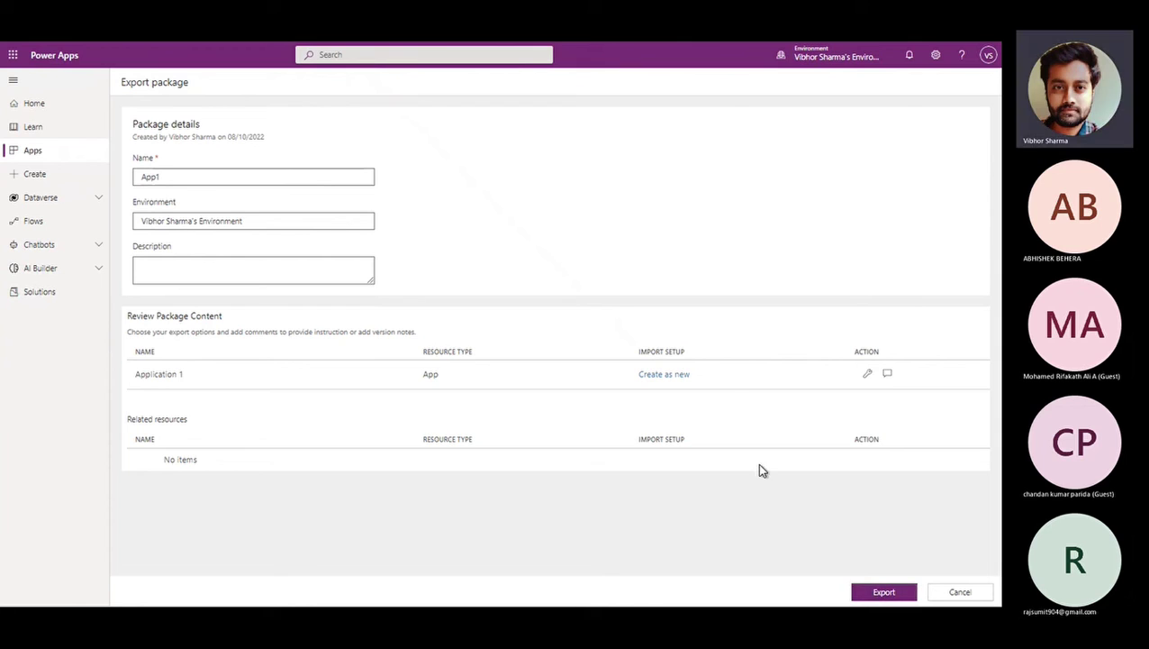
click(883, 592)
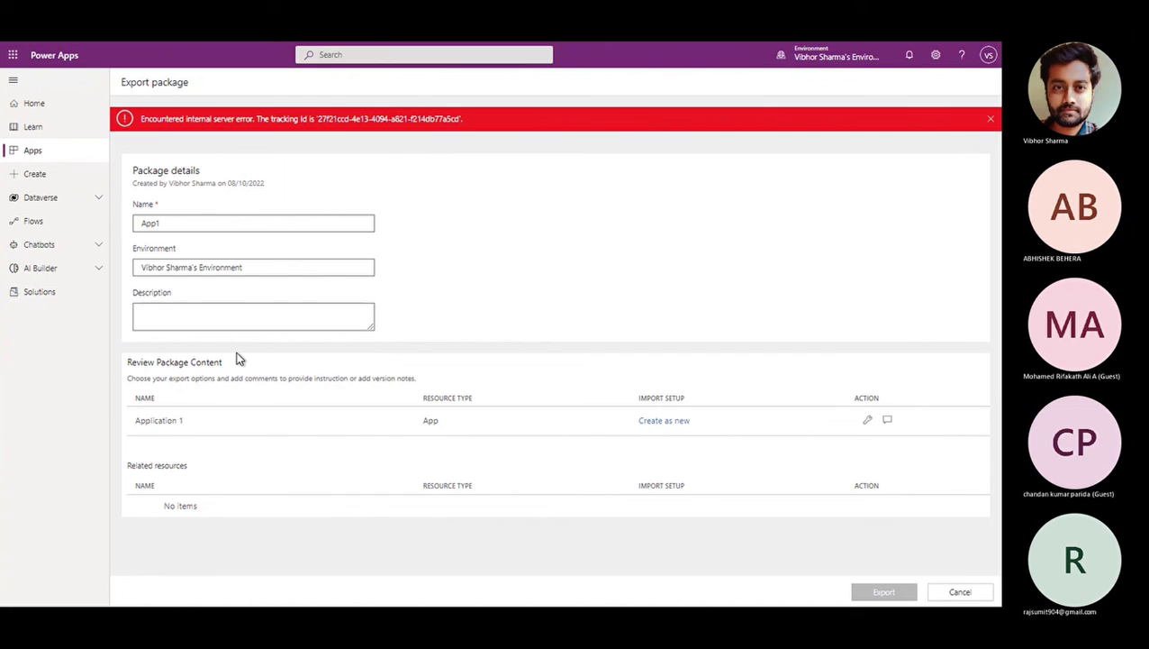
Reapply Create as new as Application 1's import setup, retry the App1 package export, and dismiss the error message
double_click(670, 421)
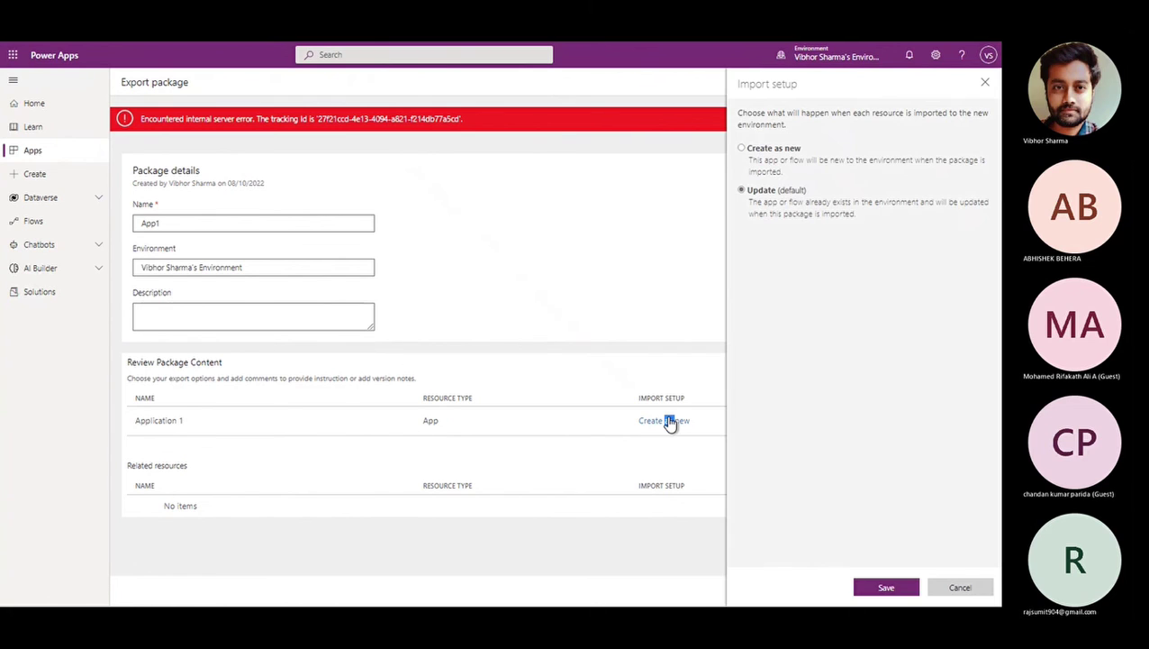
click(772, 155)
click(741, 147)
click(897, 588)
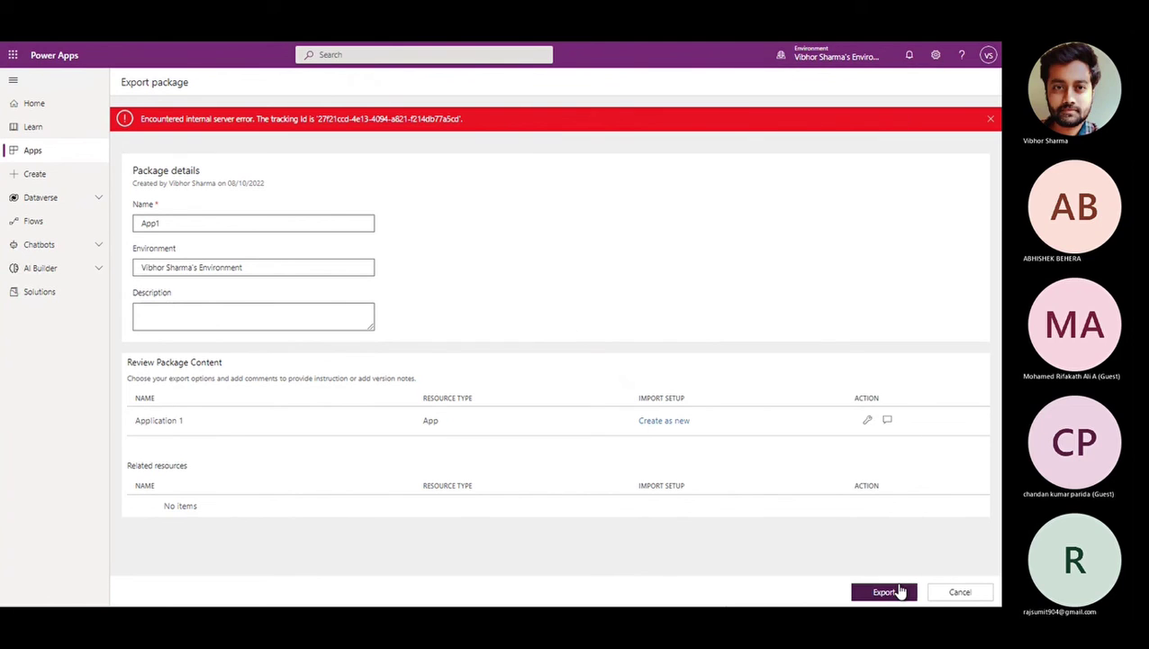
click(898, 590)
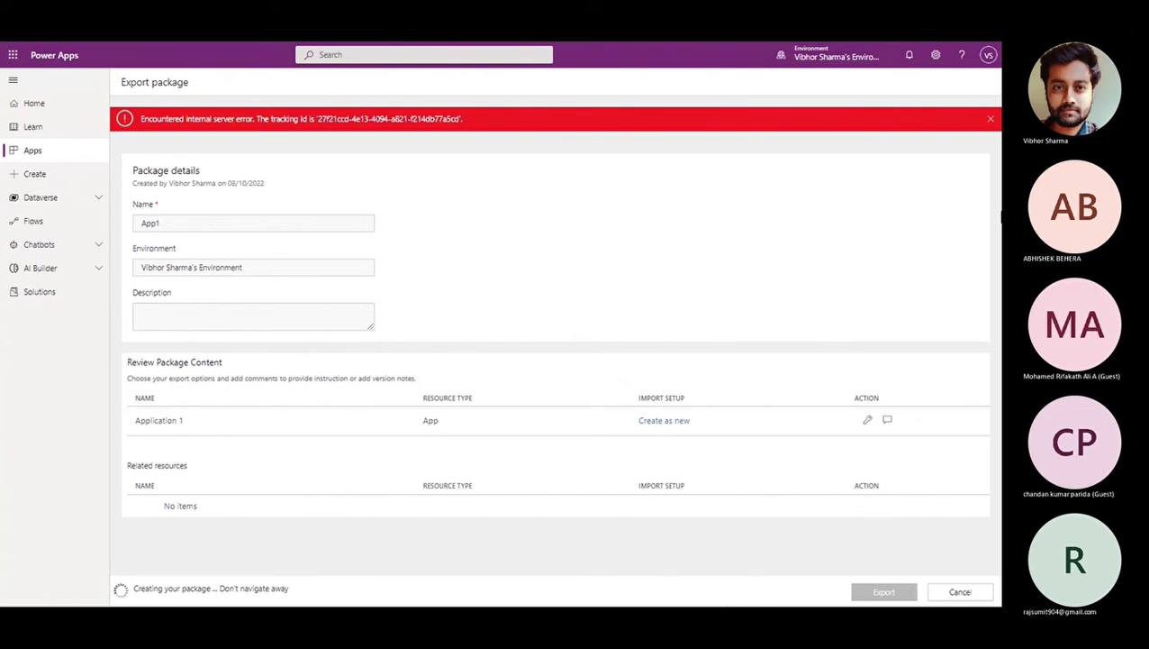
click(991, 119)
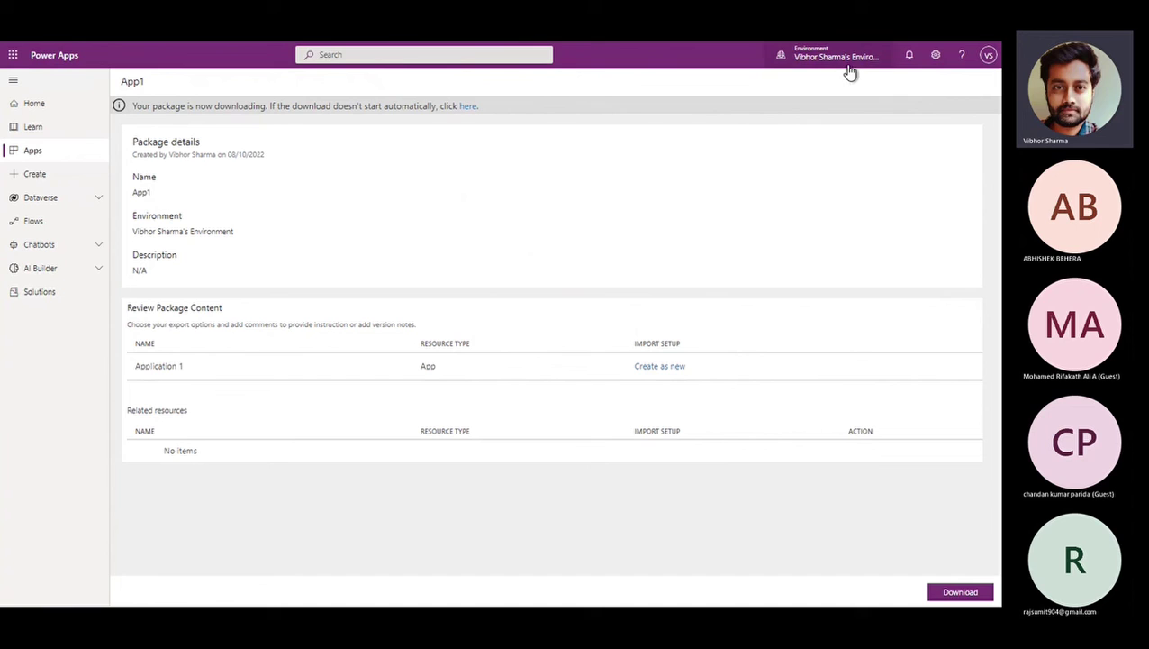
Switch to the default environment and open its apps list
click(843, 61)
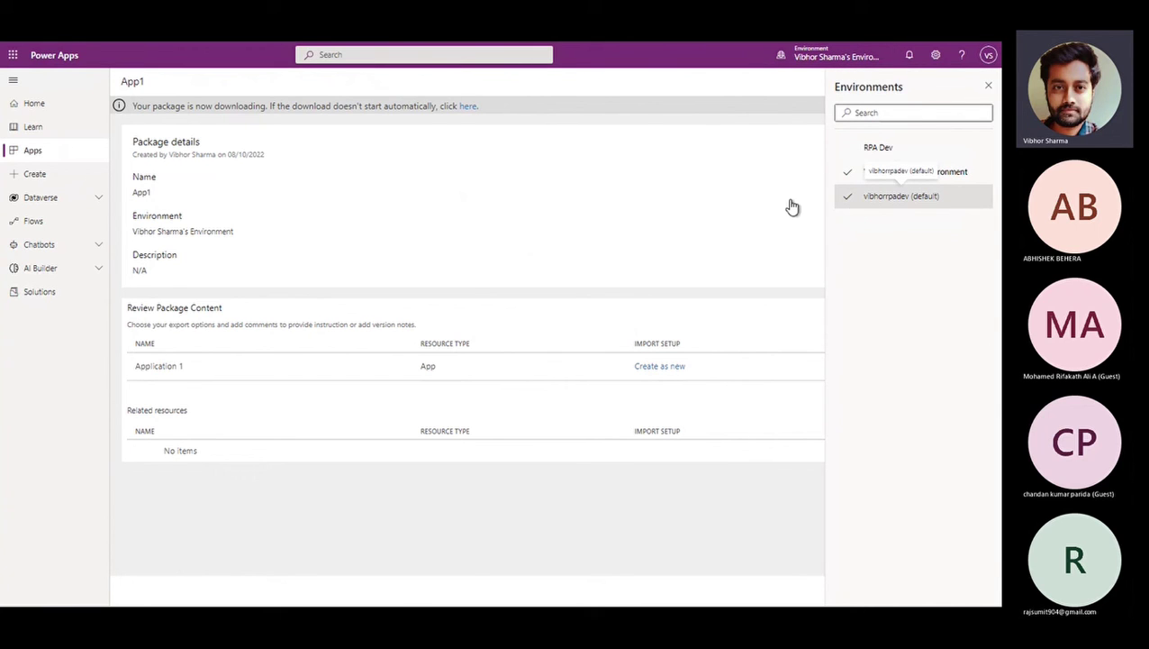
click(856, 198)
click(51, 153)
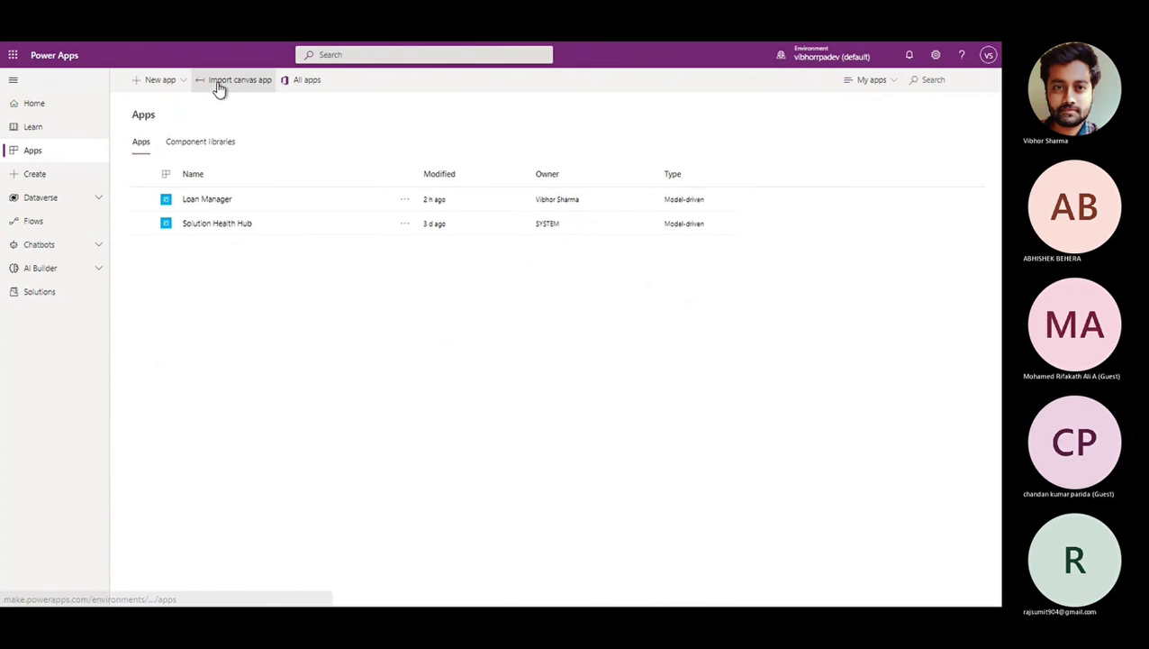
click(216, 82)
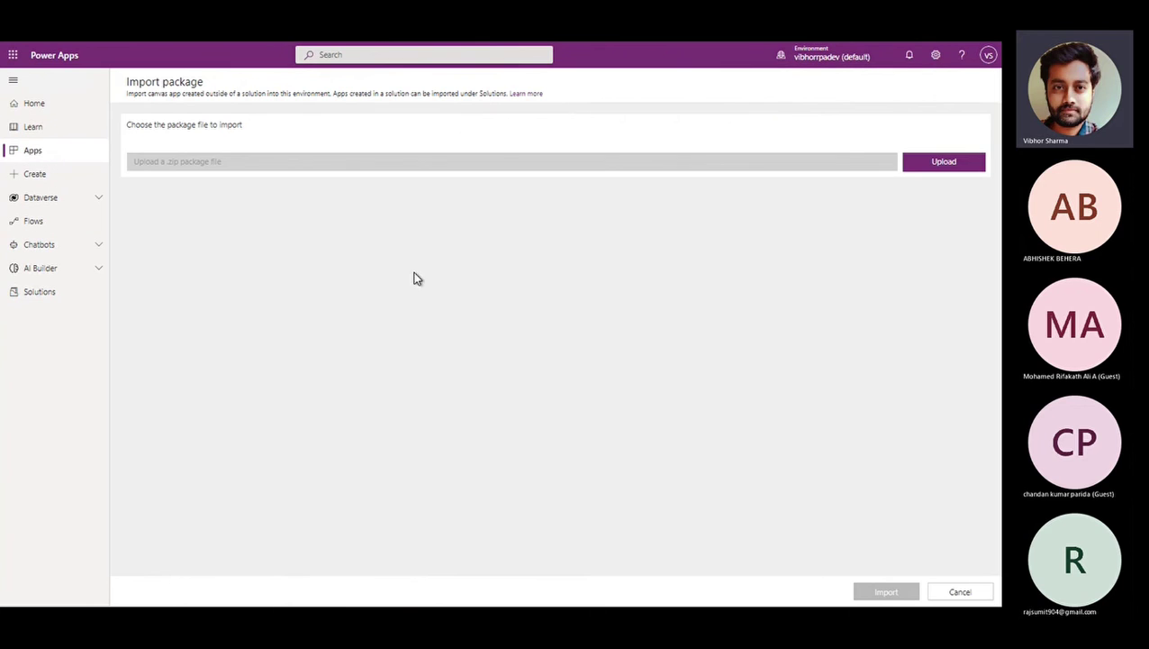
click(926, 161)
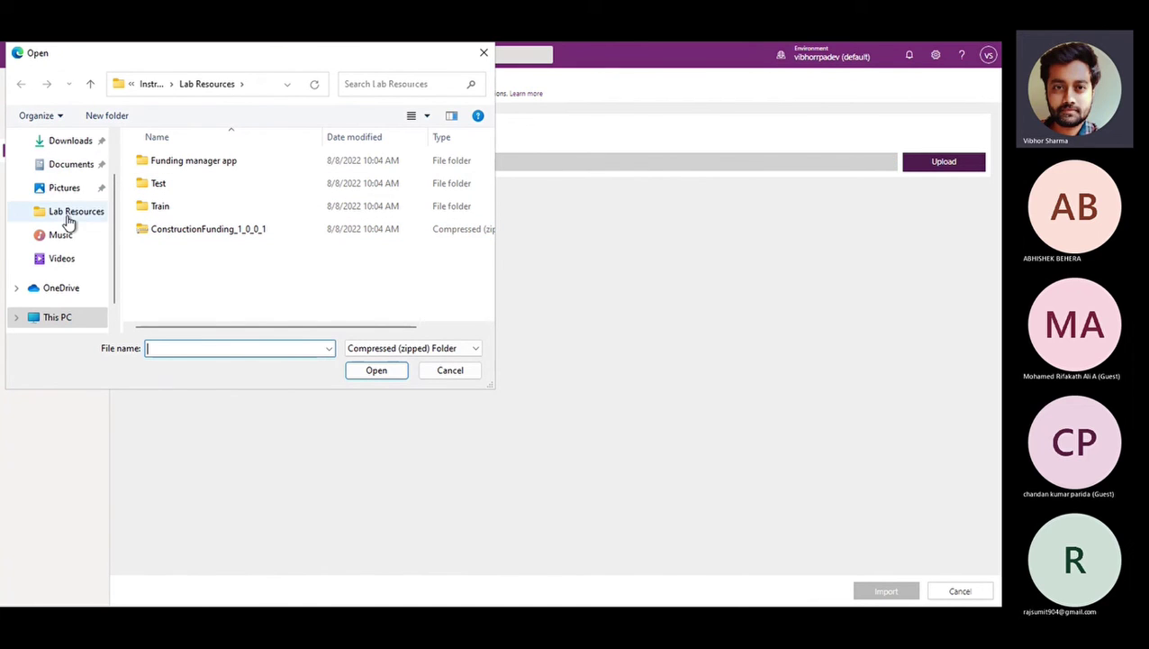
scroll(65, 207, up, 2)
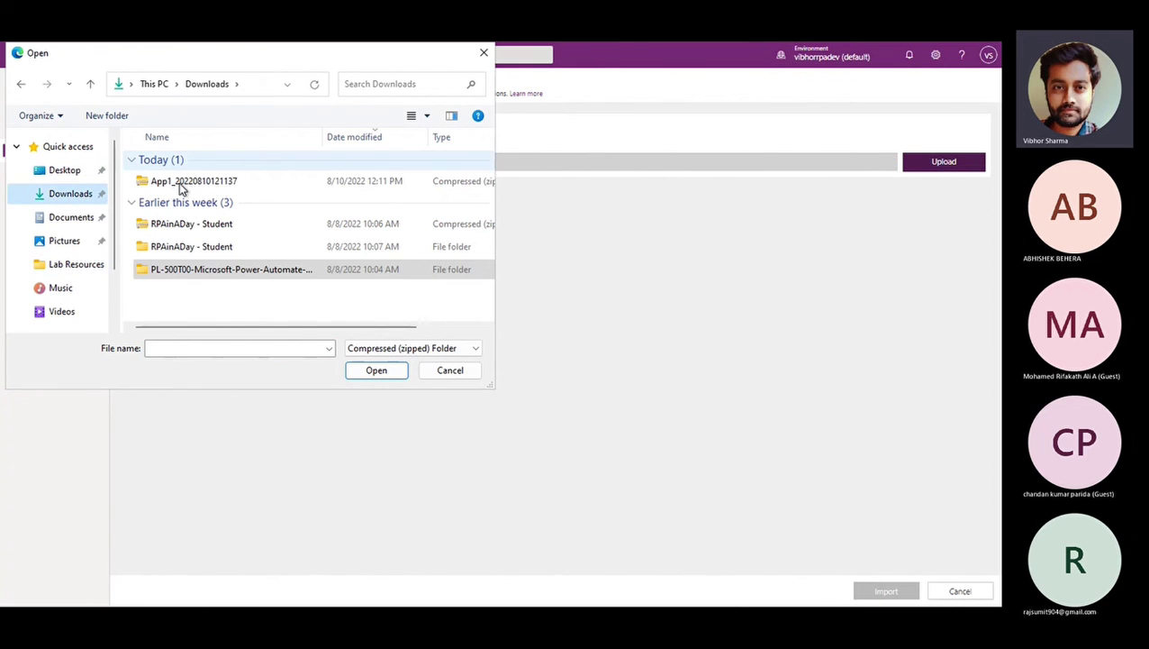
click(192, 180)
click(377, 370)
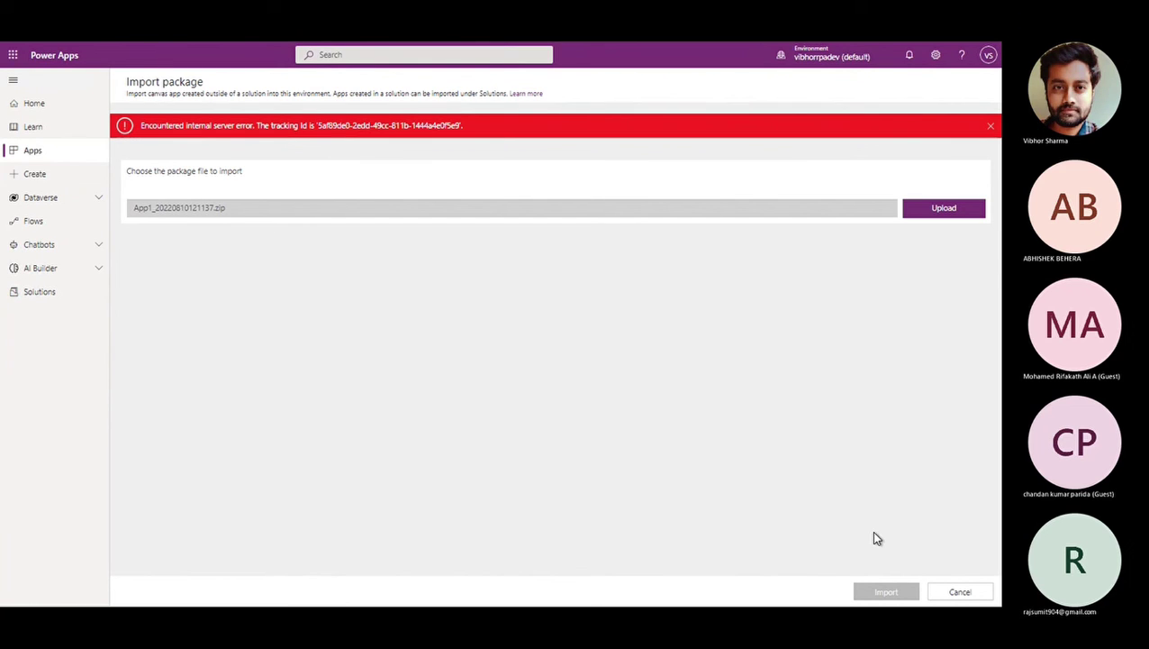
click(991, 126)
click(964, 161)
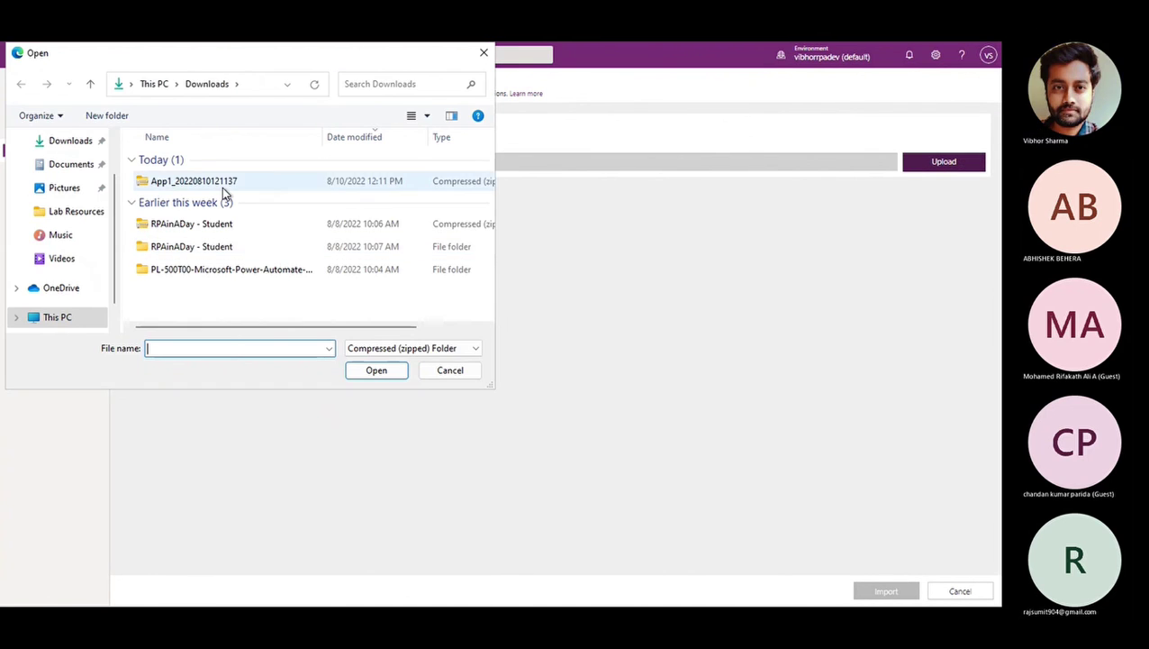
double_click(221, 186)
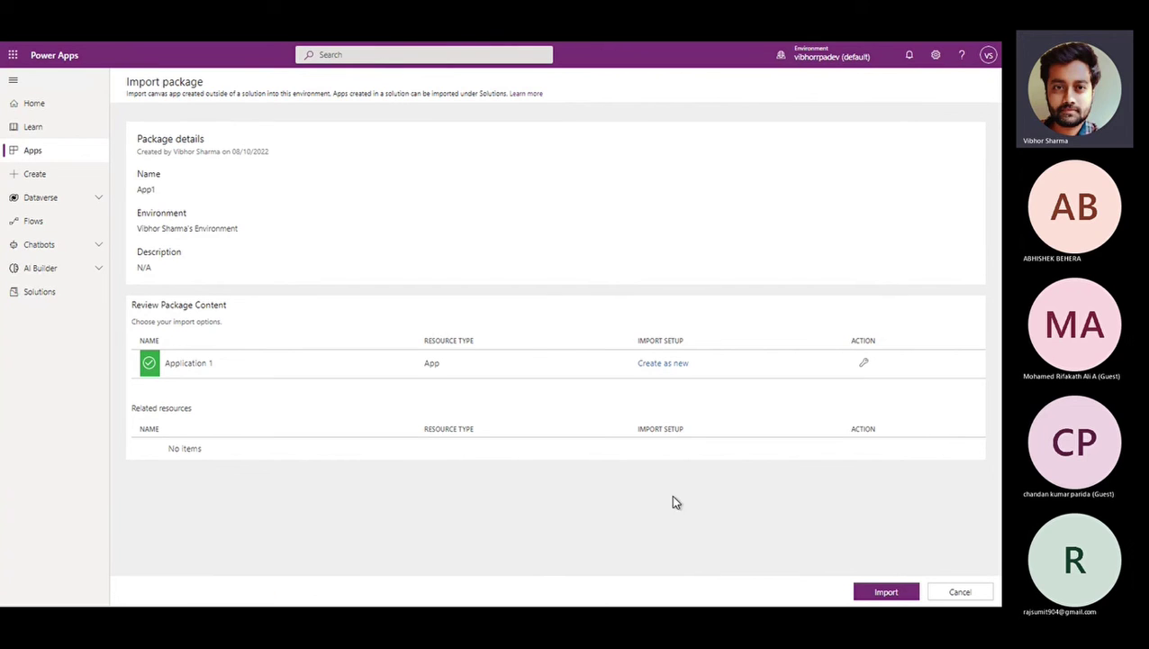
click(896, 597)
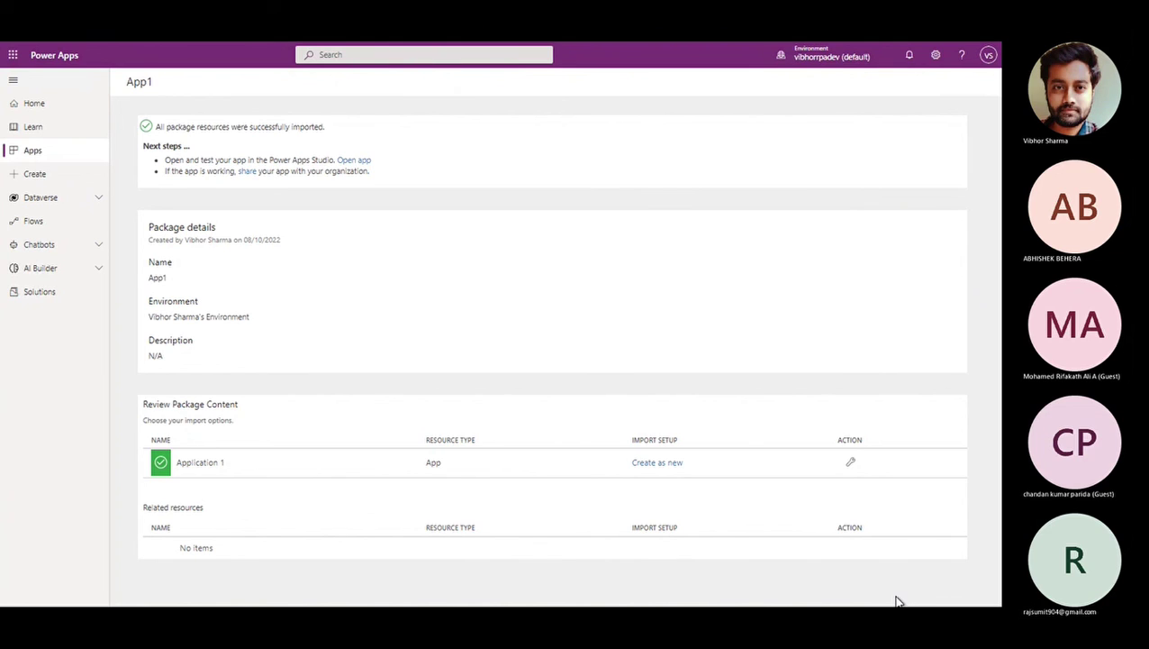
Return to the default environment's apps list to check for the imported Application 1
click(42, 157)
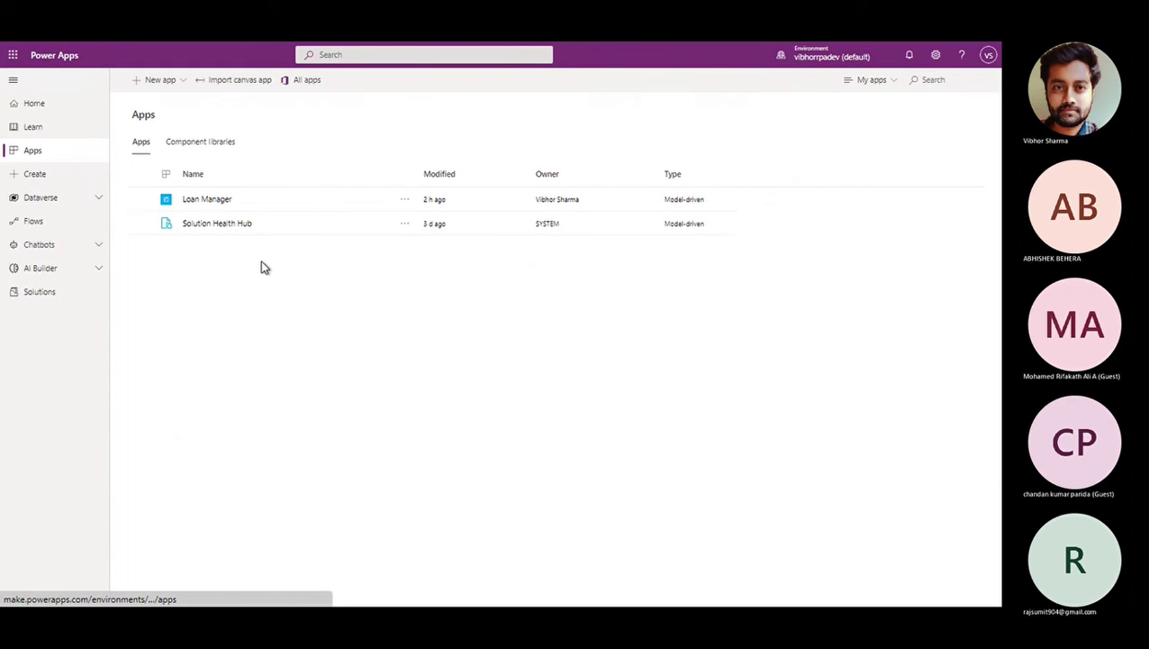
Switch to the Word document Power Apps - Onboarding Freshers and review the training plan from Day 16 through Day 28, 29
mouse_move(339, 45)
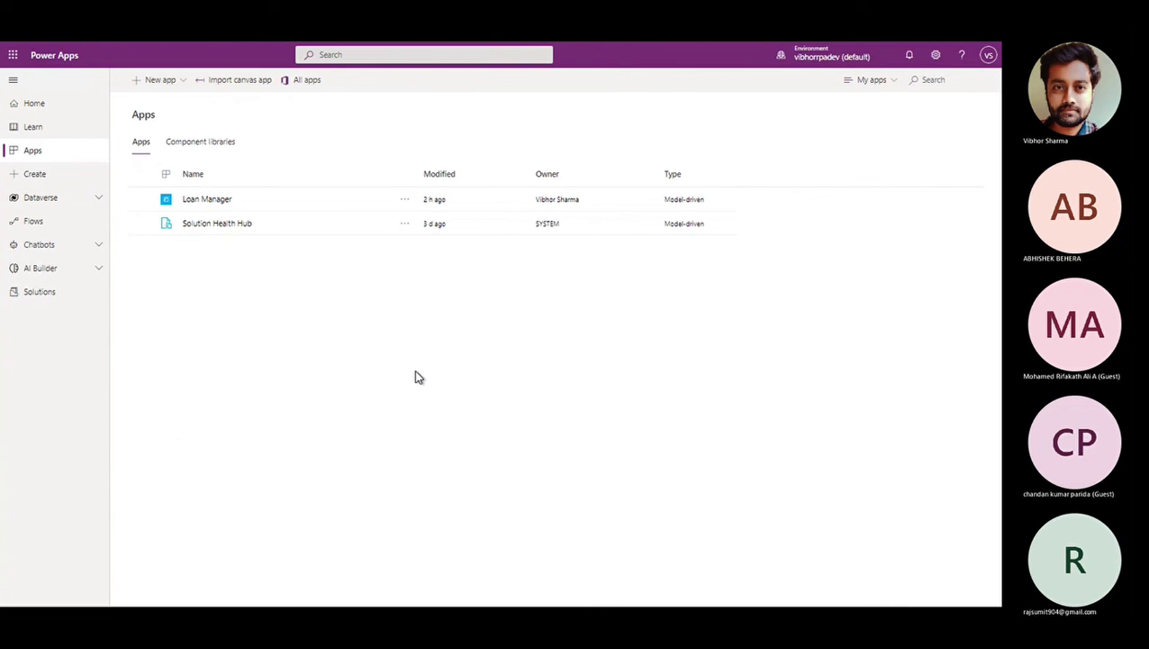
mouse_move(711, 41)
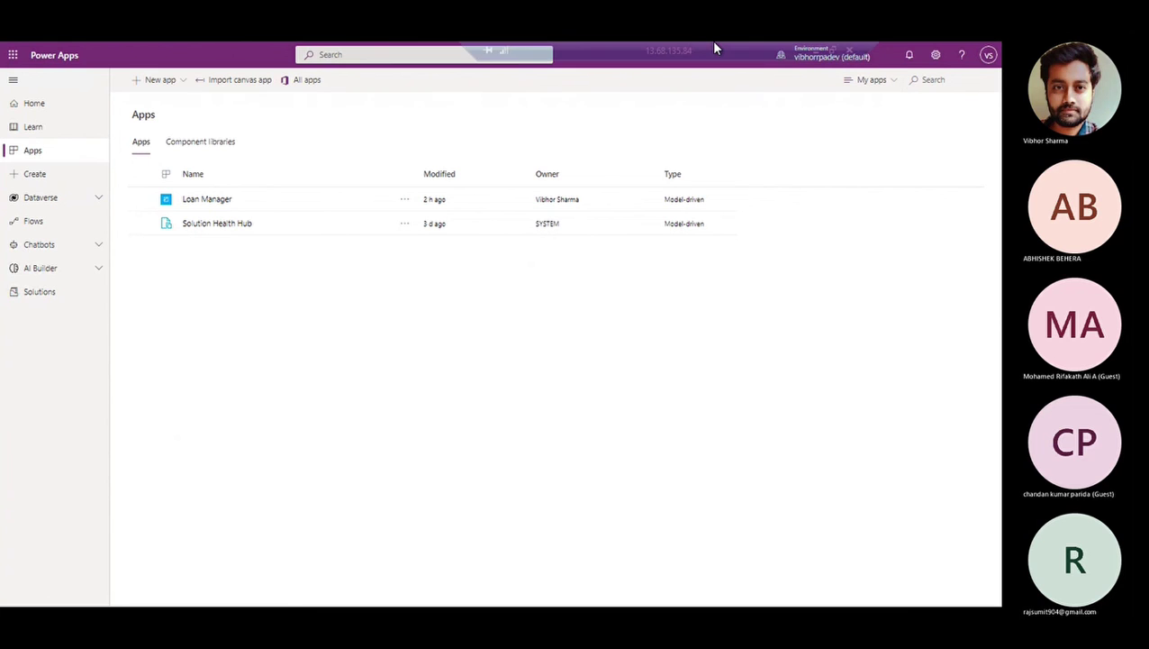
click(818, 52)
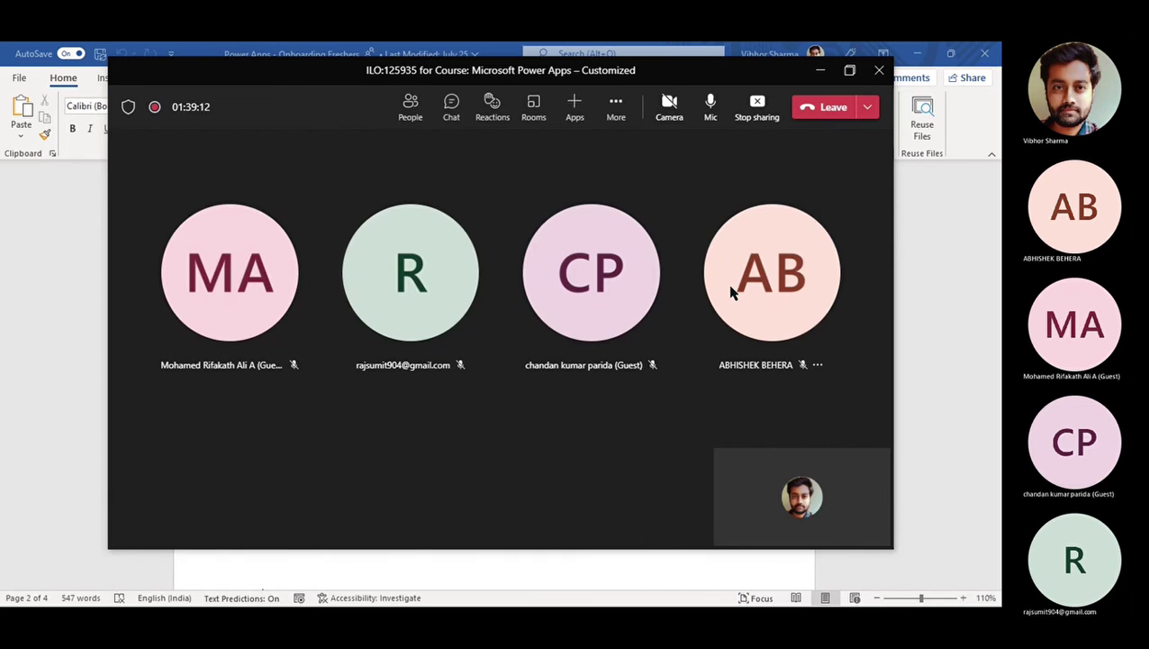
click(934, 353)
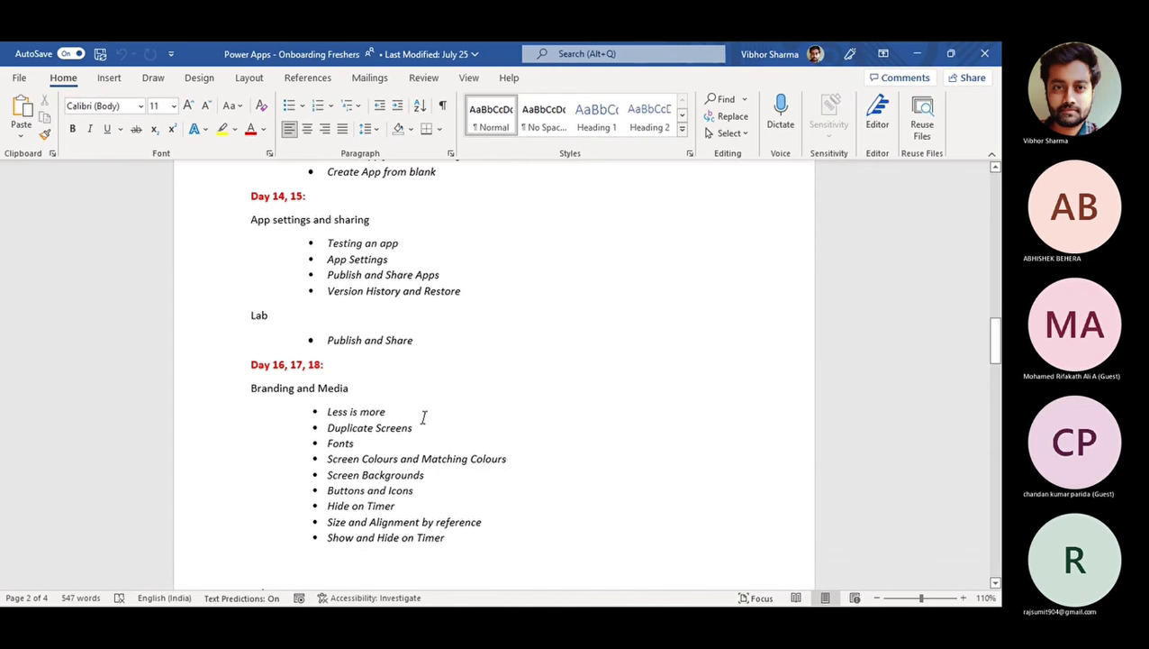
scroll(424, 417, down, 1)
scroll(424, 417, down, 1)
scroll(424, 417, down, 2)
scroll(423, 417, down, 8)
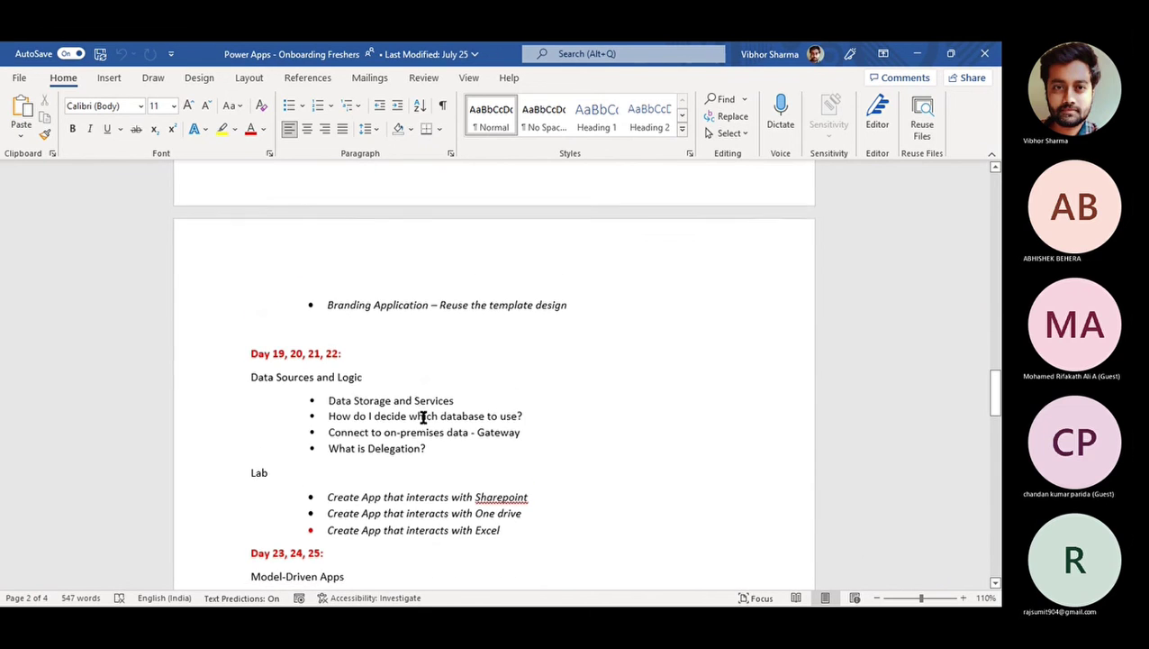
scroll(423, 417, down, 1)
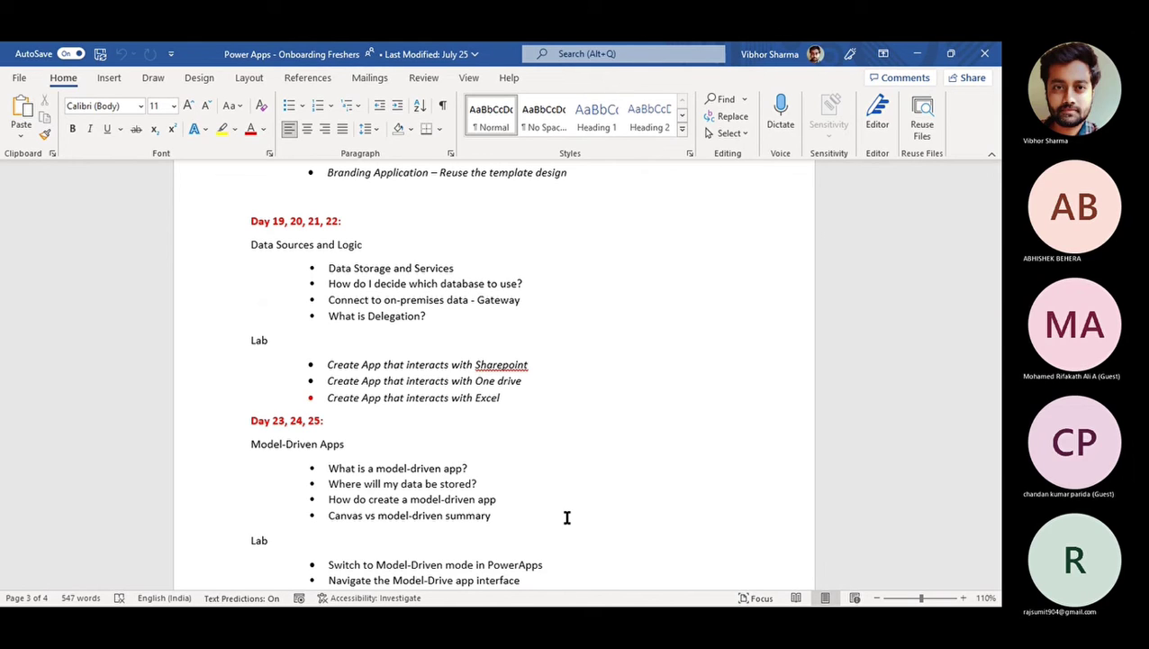
scroll(568, 517, down, 3)
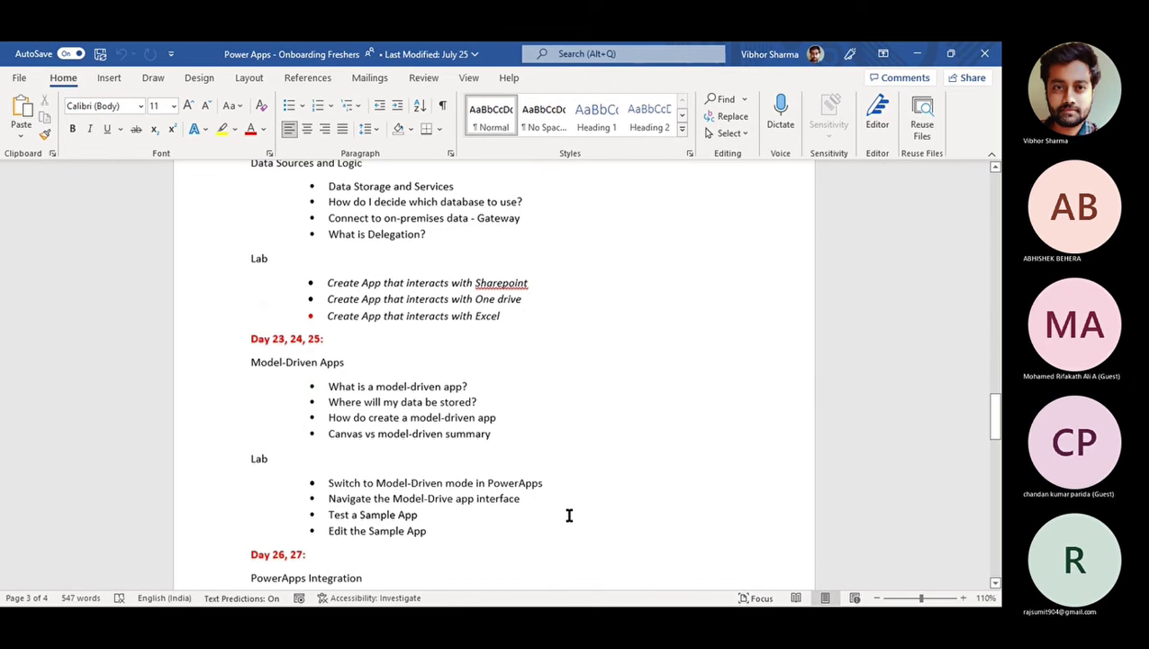
scroll(568, 515, down, 5)
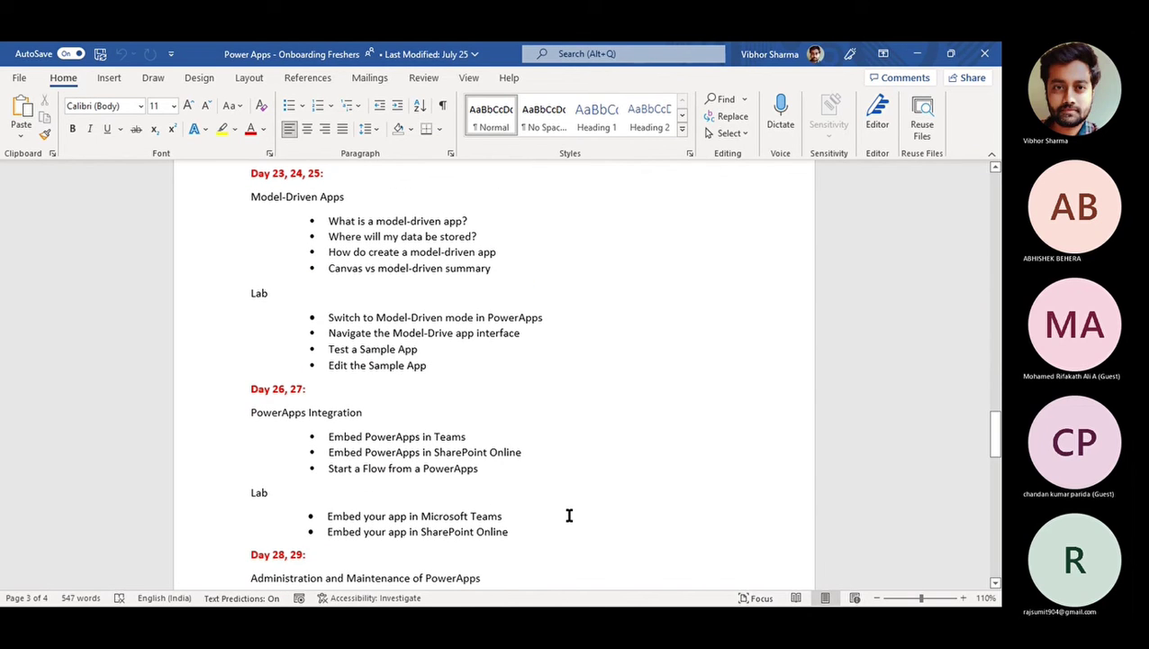
key(alt)
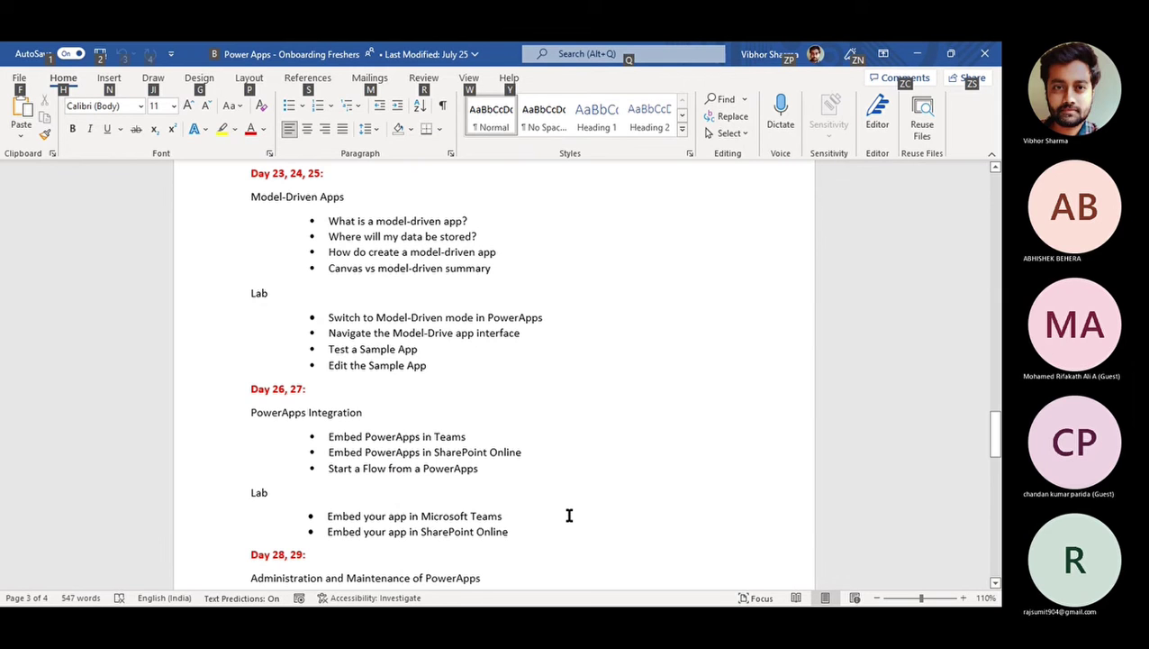
scroll(568, 515, down, 5)
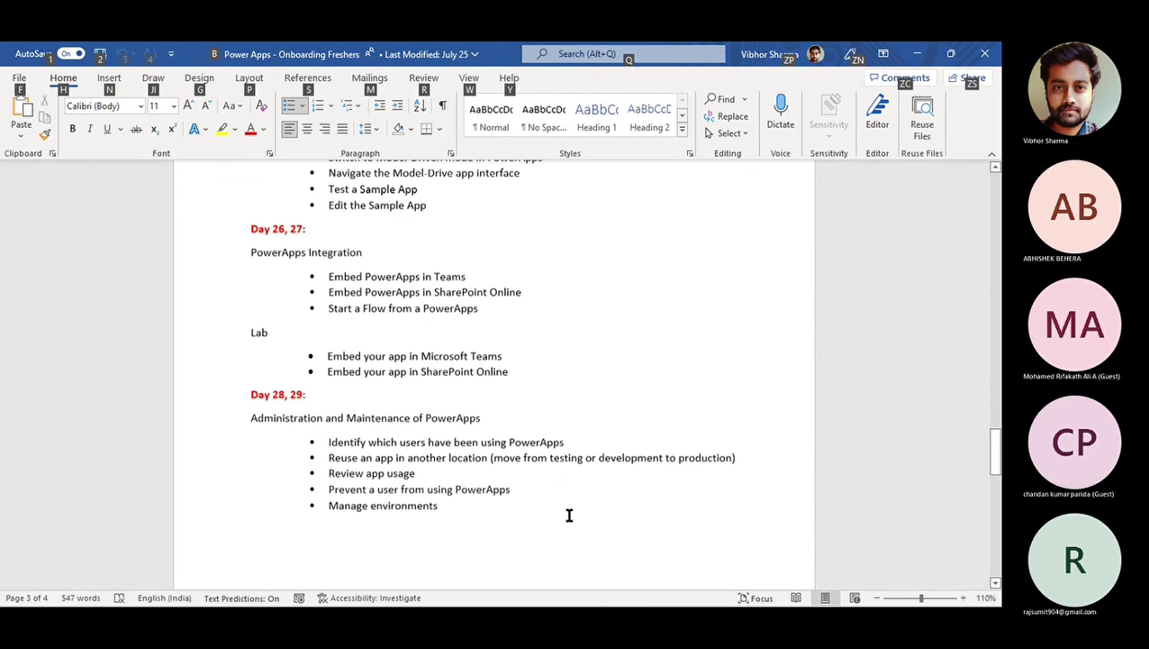
key(alt+Tab)
key(alt+Tab)
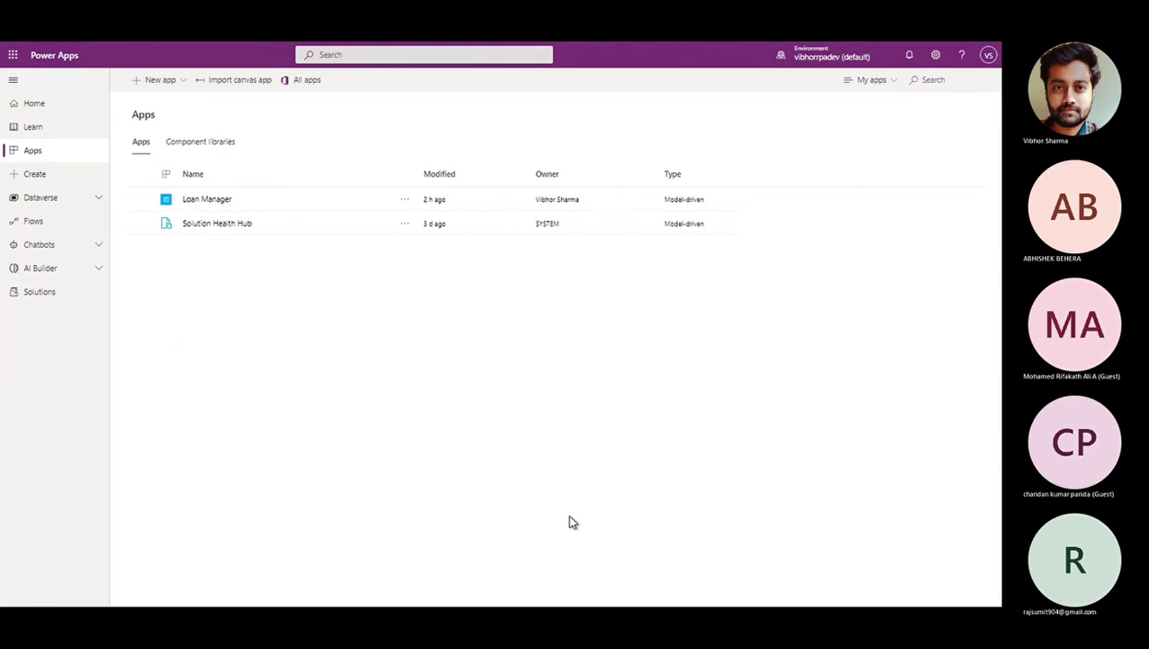
key(super)
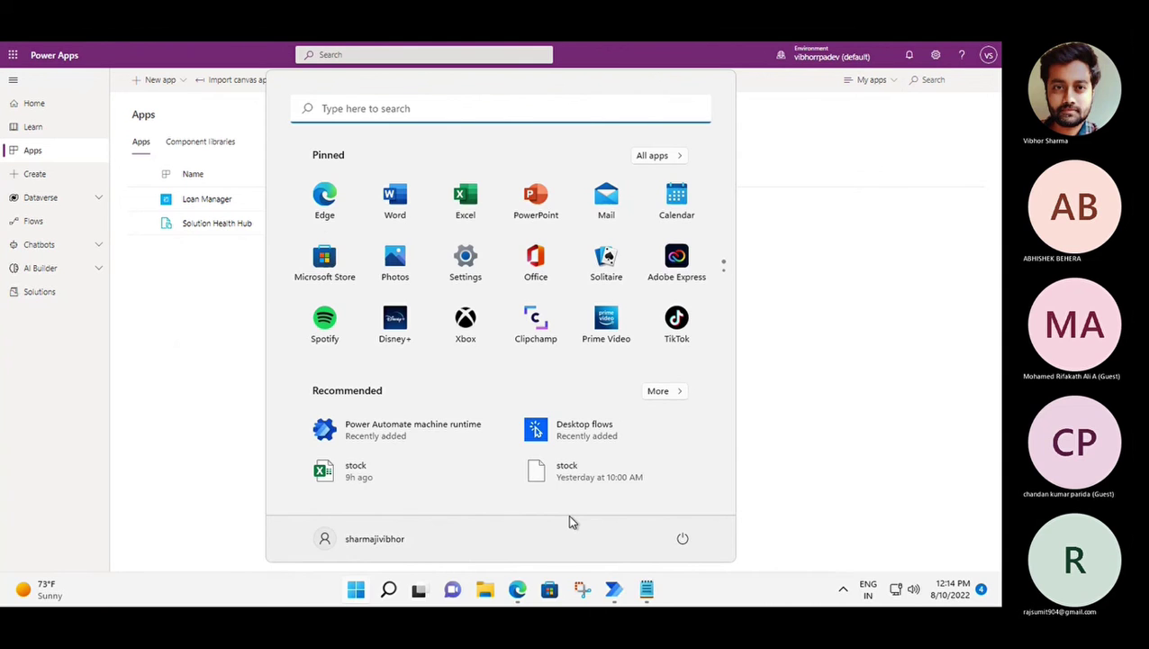
click(821, 48)
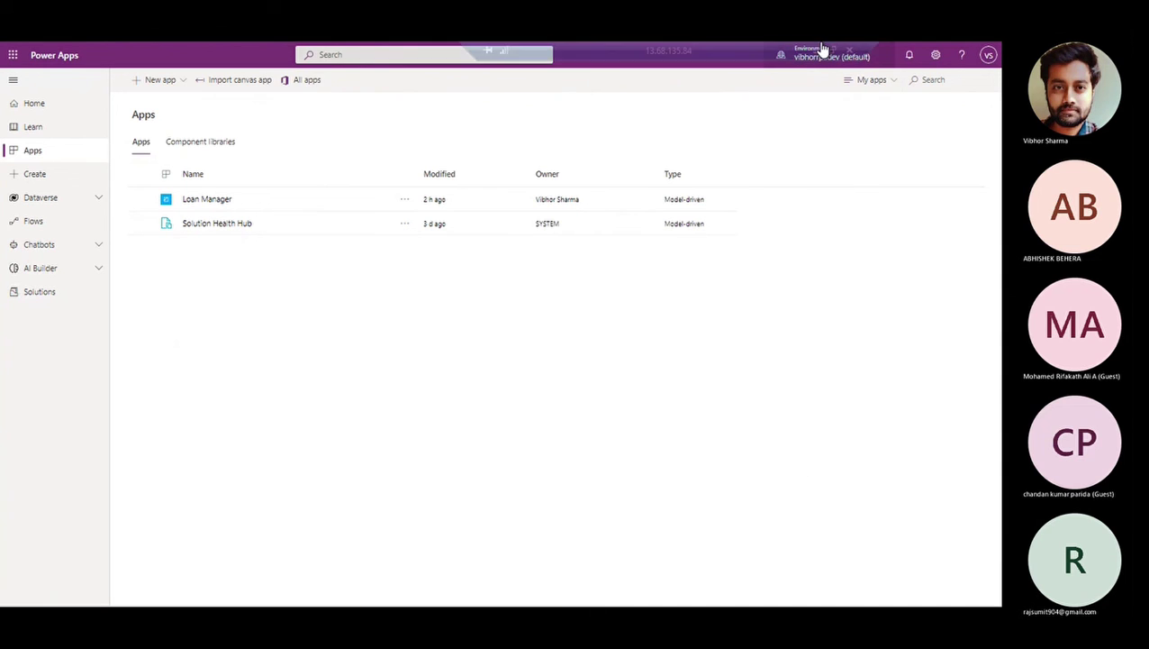
mouse_move(817, 49)
click(817, 49)
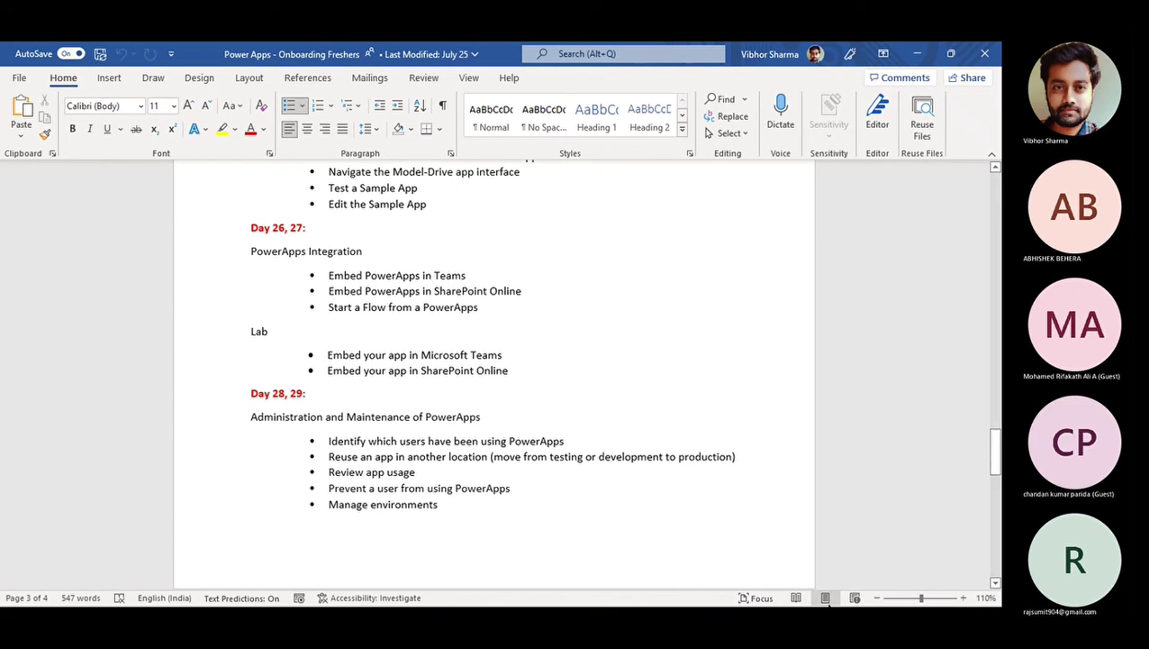
key(super)
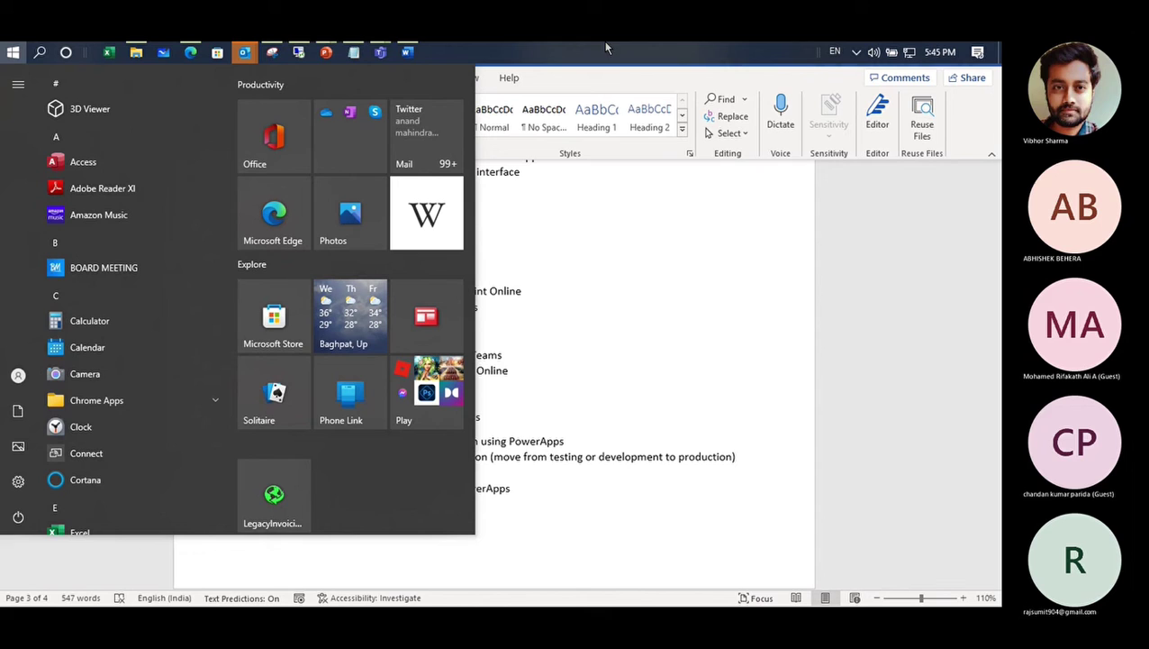
click(301, 52)
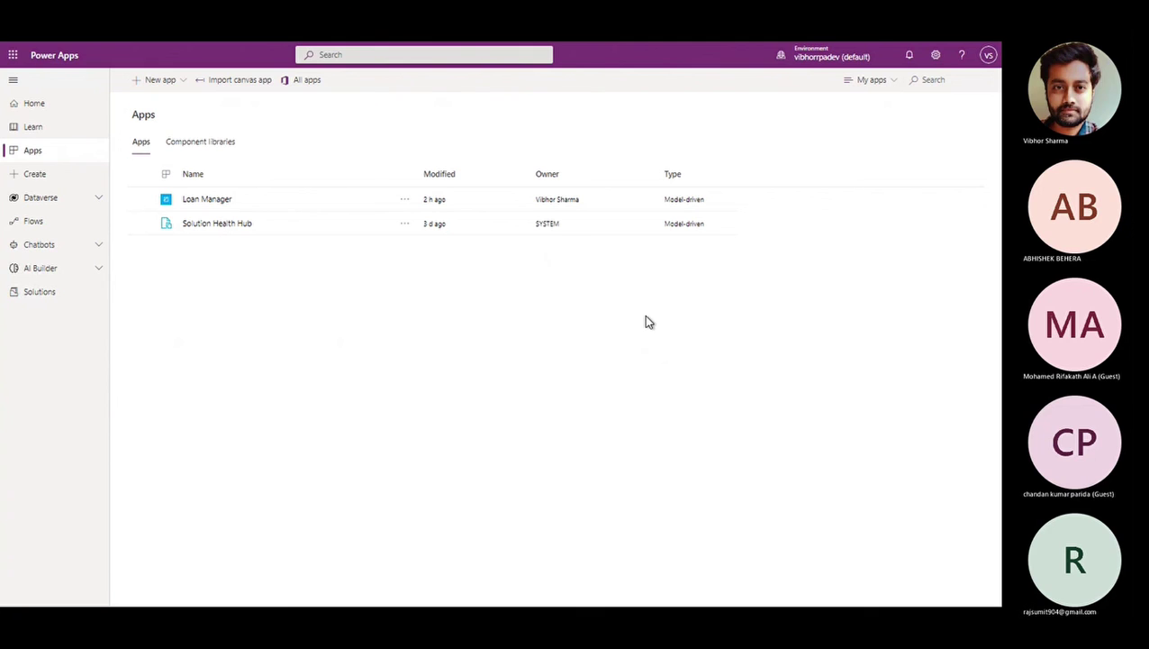
mouse_move(694, 46)
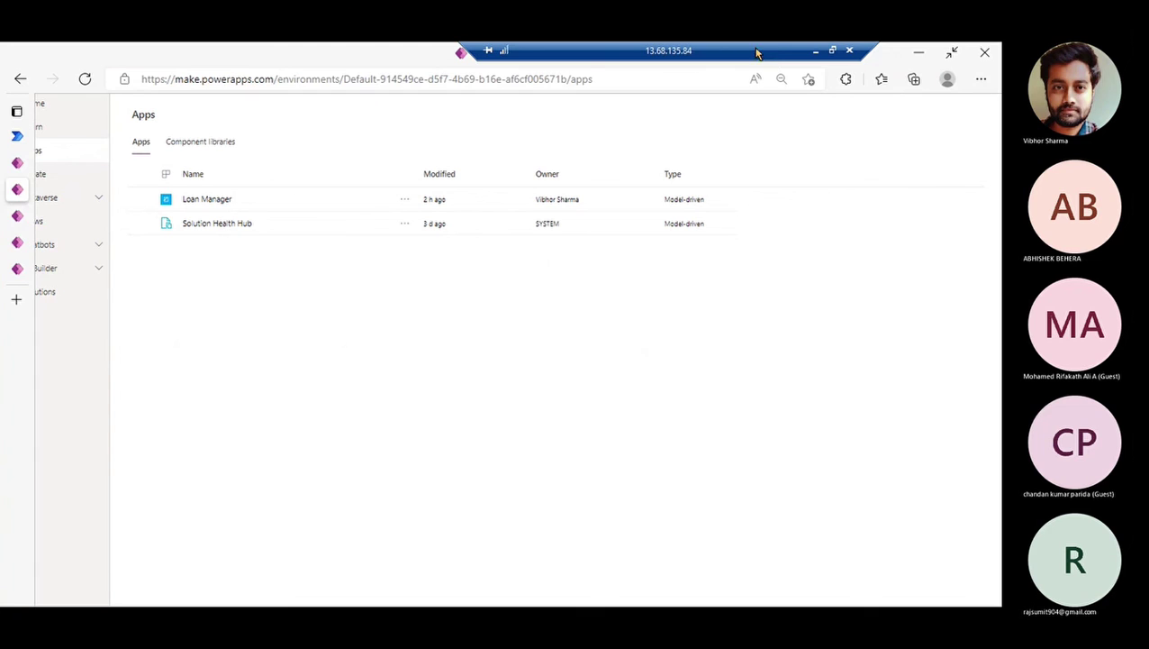
click(814, 52)
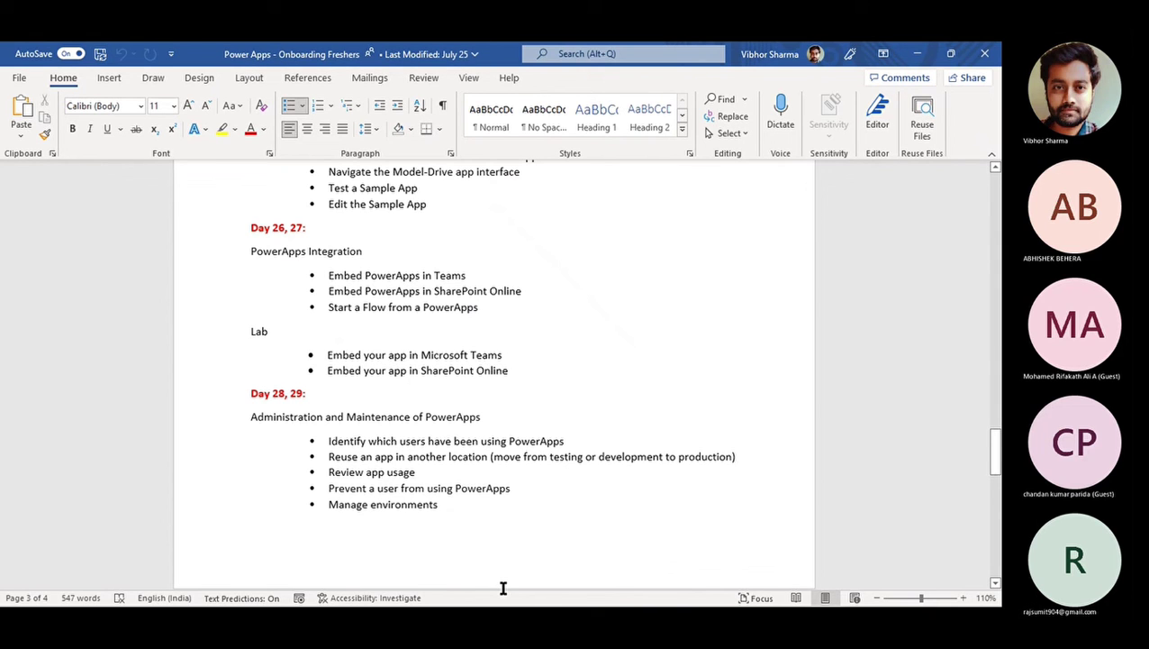
Switch back to Power Apps and reload the default environment's apps list to check for Application 1
key(alt+Tab)
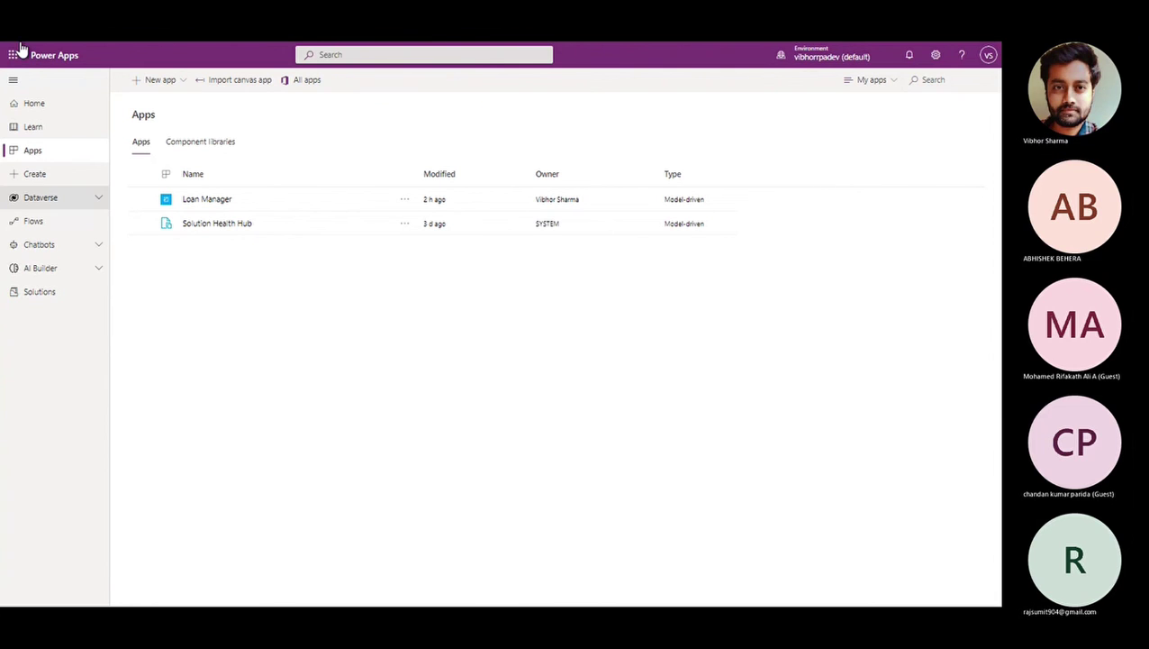
click(85, 78)
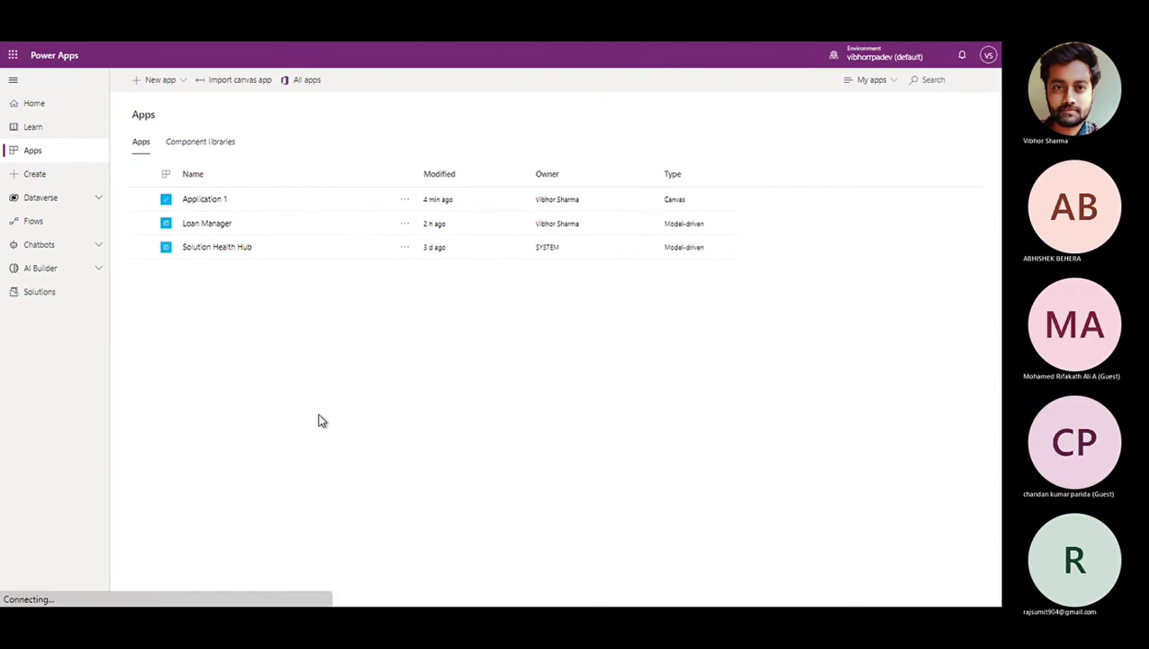
mouse_move(538, 47)
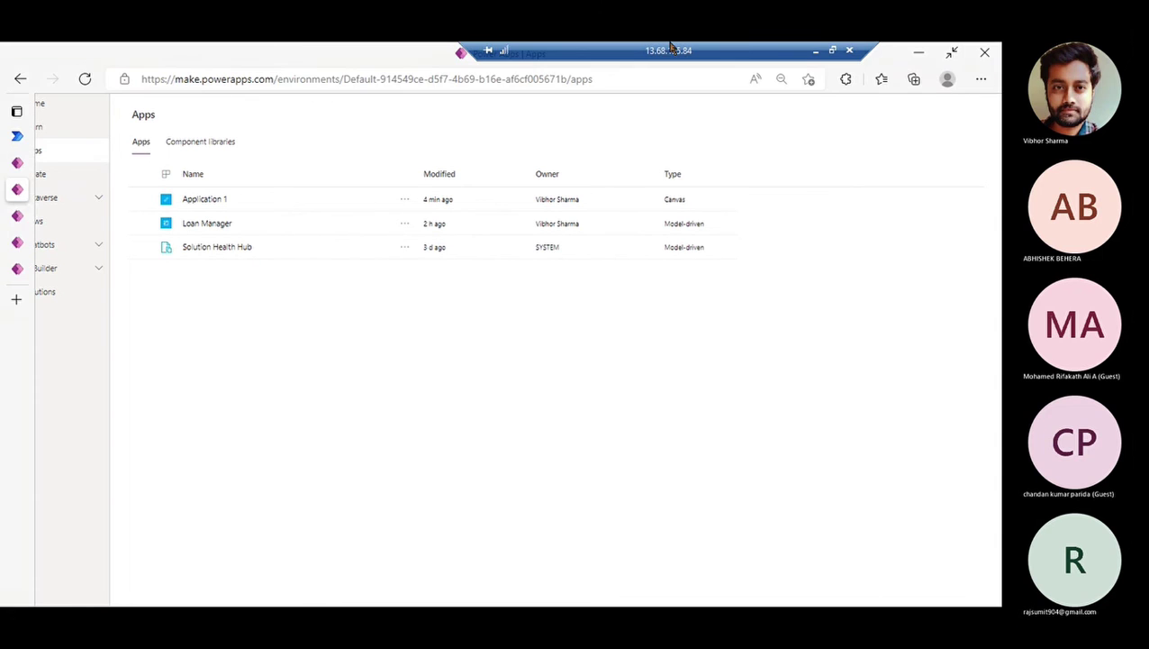
click(815, 54)
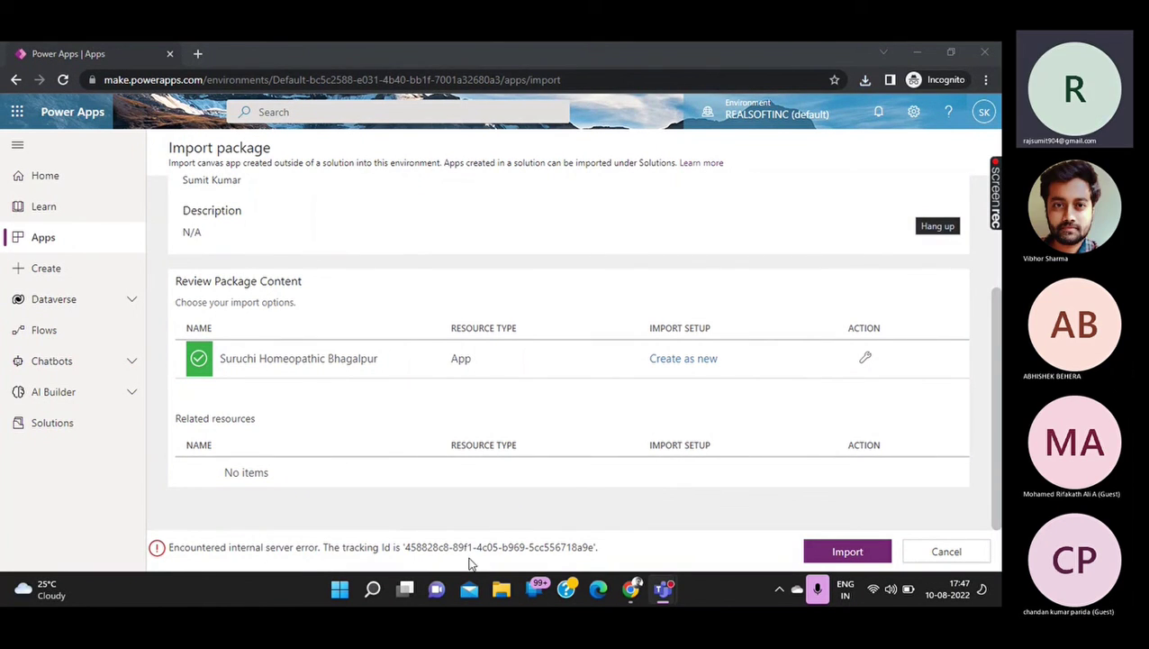
Try again to import the Suruchi Homeopathic Bhagalpur app package into the REALSOFTINC default environment
click(842, 553)
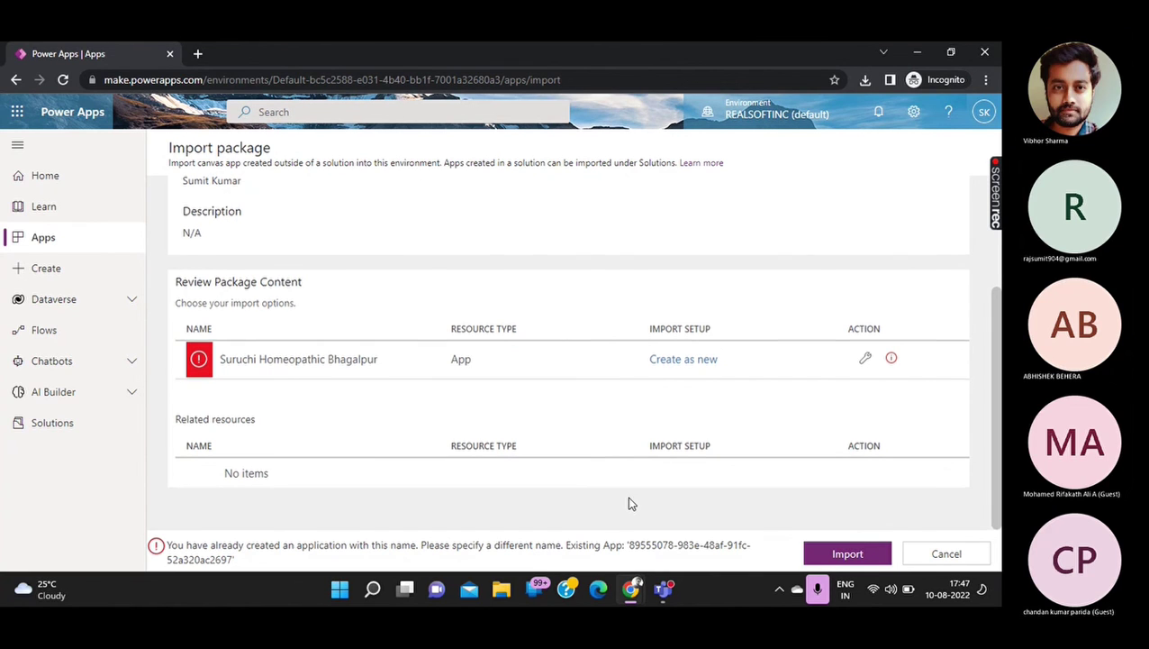
scroll(631, 504, up, 1)
scroll(630, 505, down, 1)
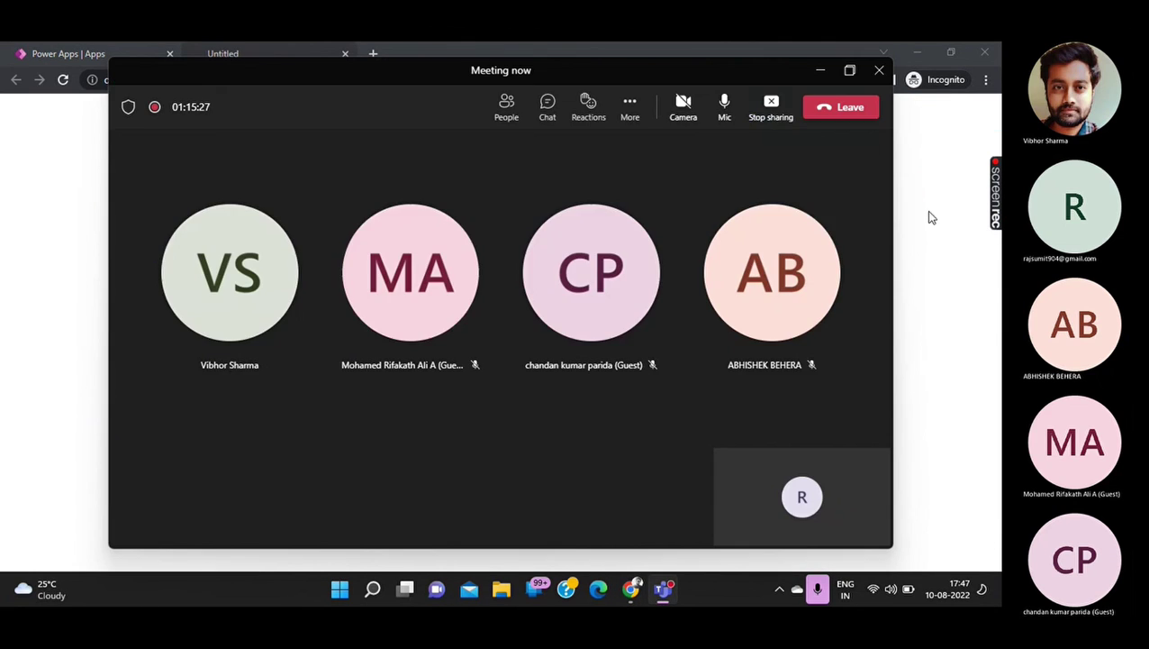
Dismiss the meeting window, close the Untitled browser tab and return to the package import page
click(929, 215)
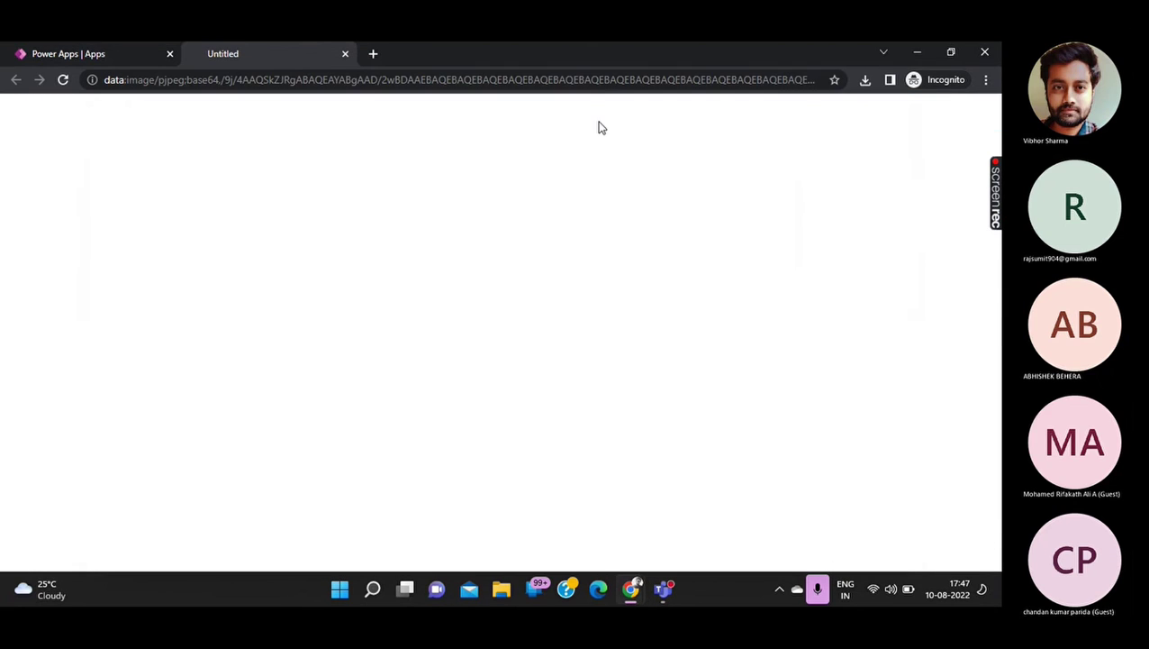
click(344, 56)
scroll(757, 390, up, 2)
scroll(887, 431, down, 2)
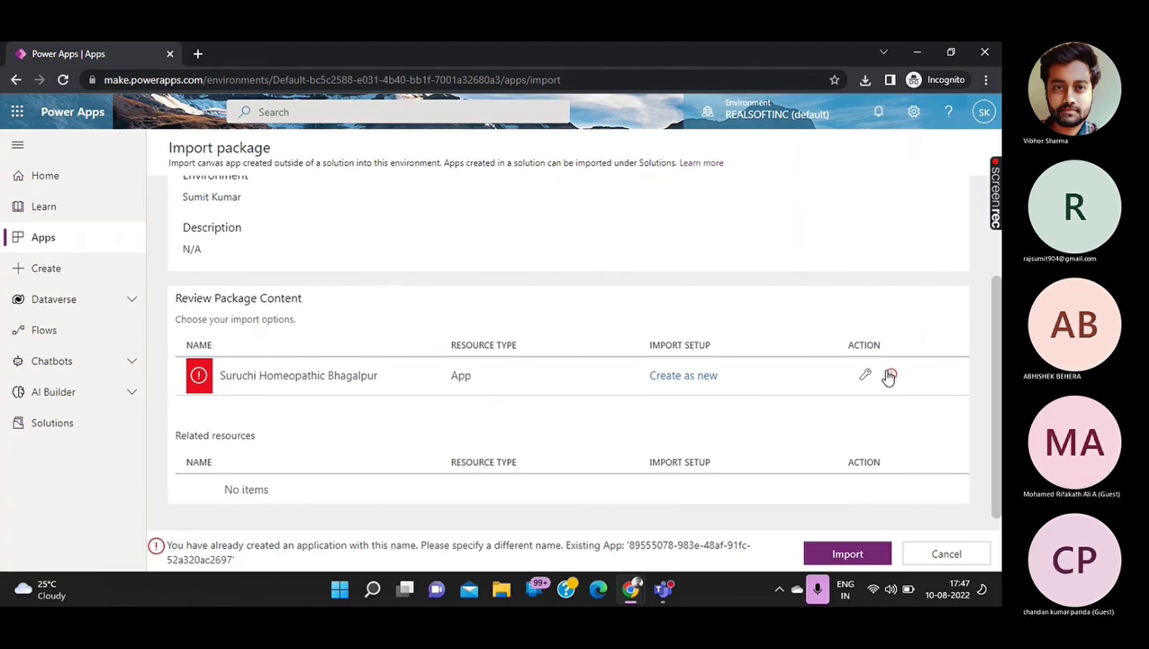
Inspect the import conflict details for the Suruchi Homeopathic Bhagalpur app and close them
click(890, 375)
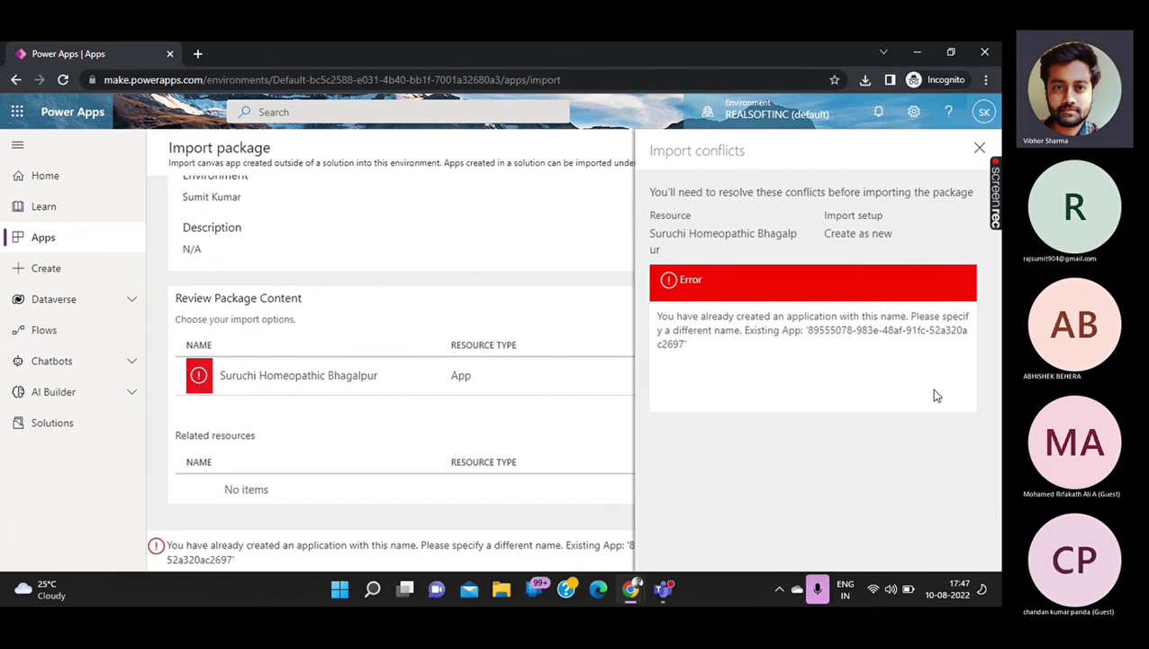
click(977, 151)
scroll(690, 451, down, 1)
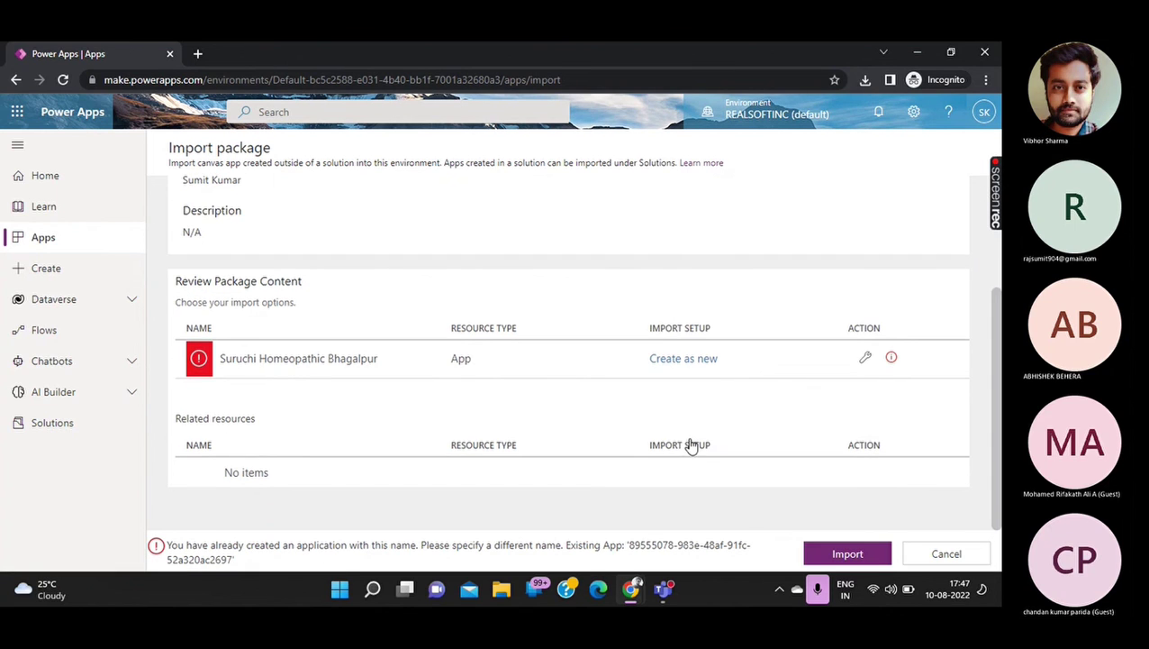
Cancel the package import and select the existing Suruchi Homeopathic Bhagalpur app in the apps list
scroll(690, 441, up, 3)
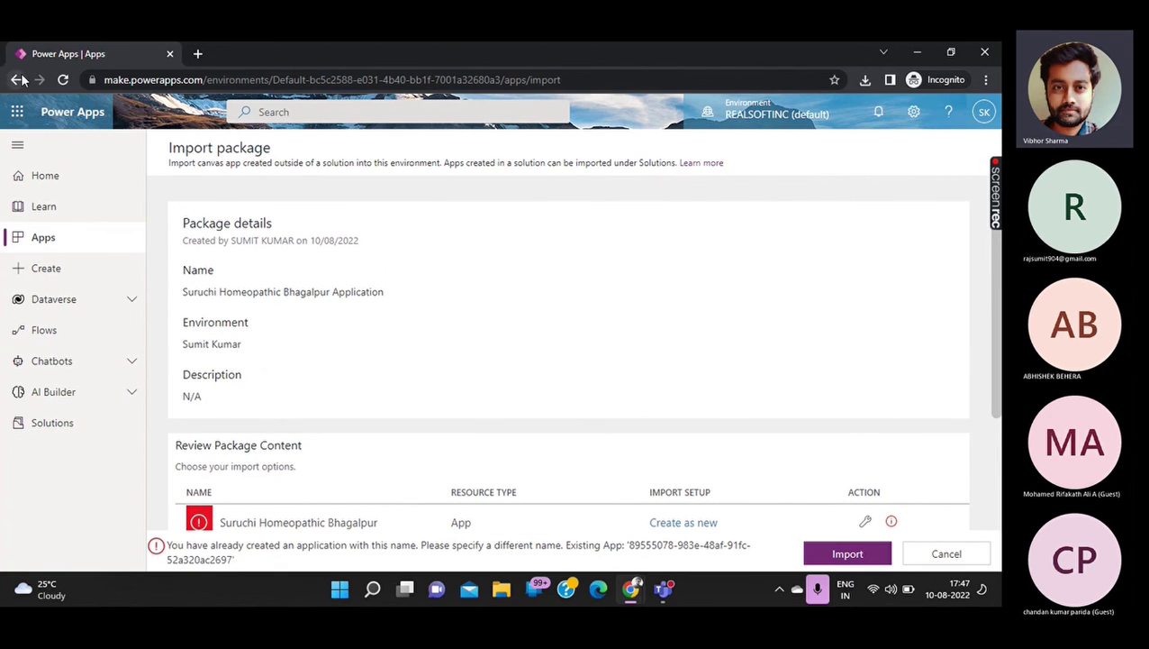
click(946, 553)
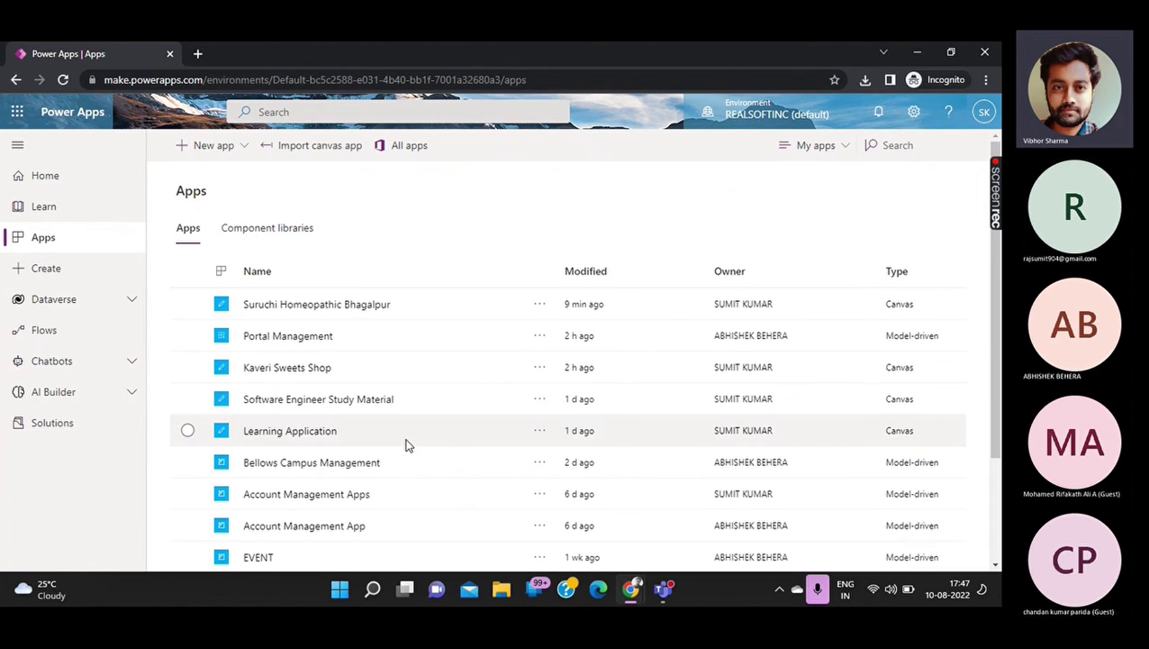
click(358, 305)
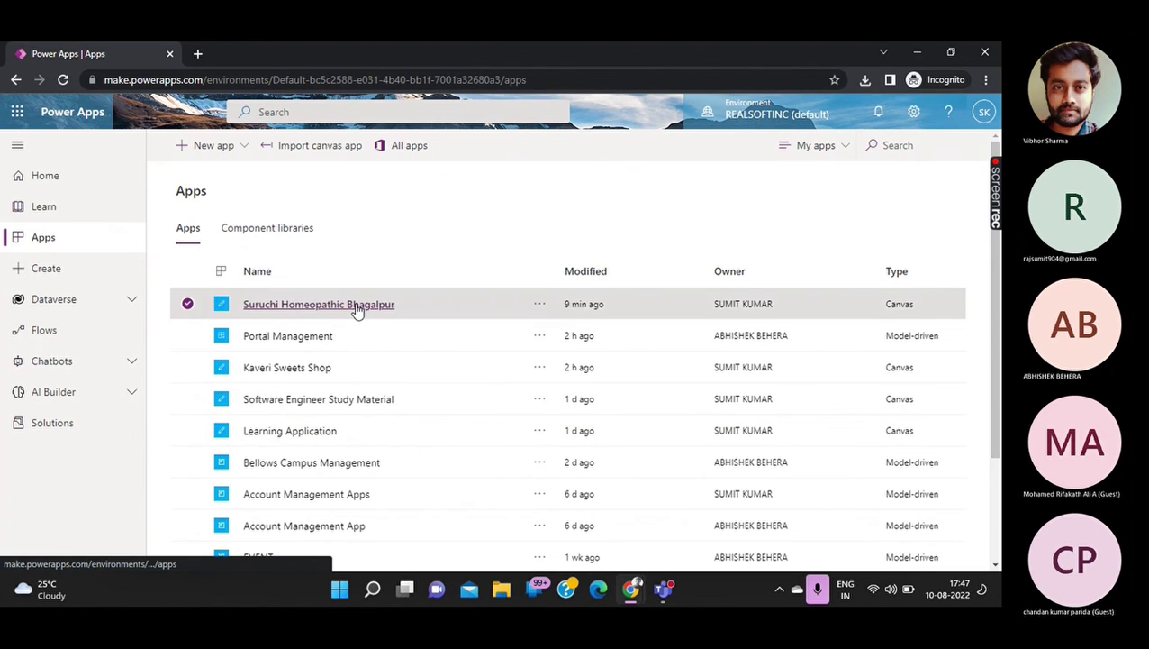